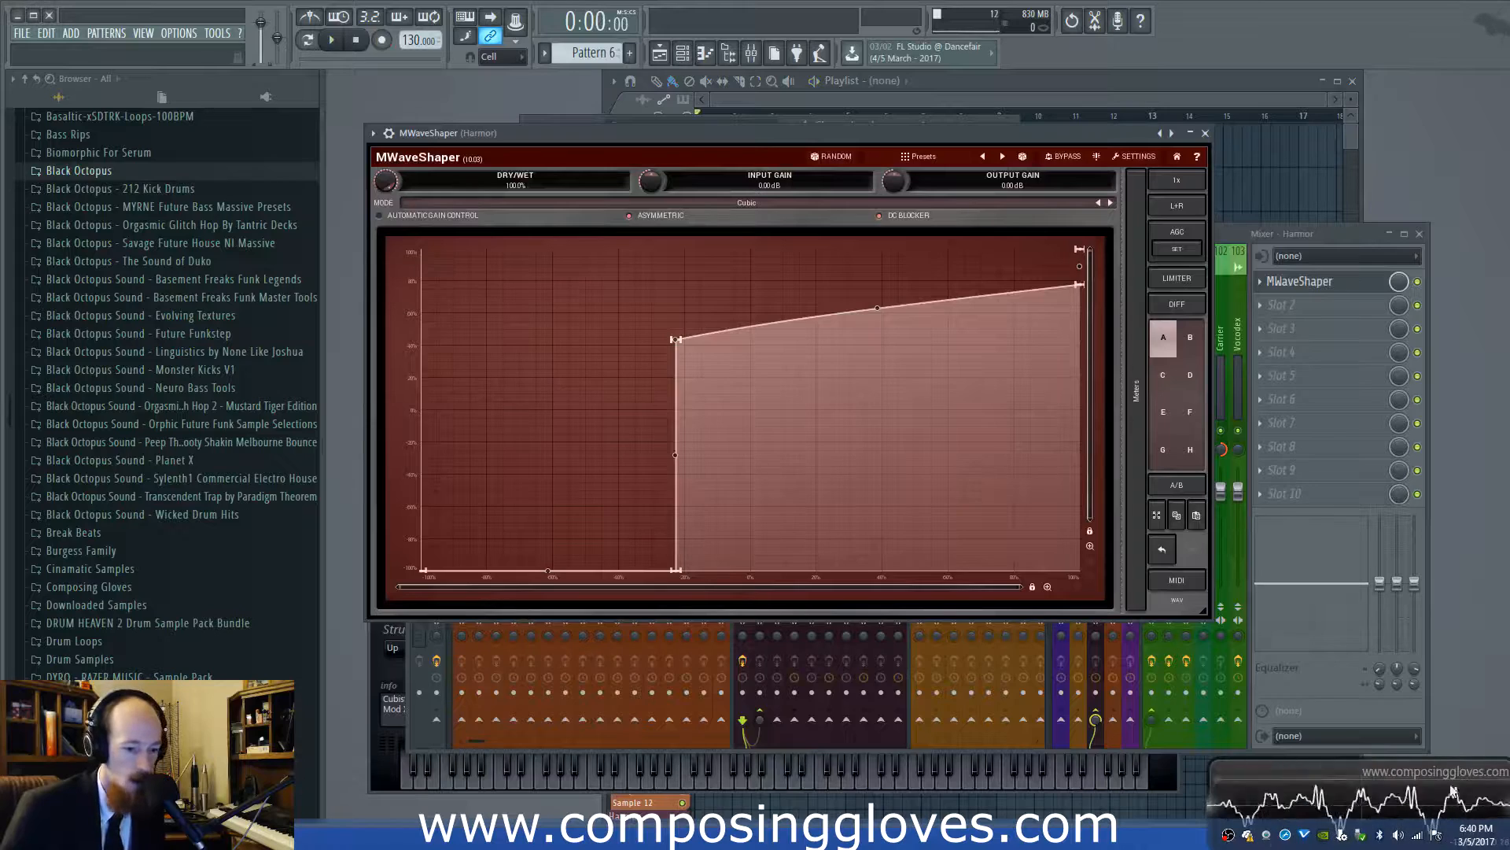
pyautogui.moveTo(747, 140)
pyautogui.mouseDown()
pyautogui.moveTo(821, 149)
pyautogui.moveTo(758, 137)
pyautogui.mouseUp()
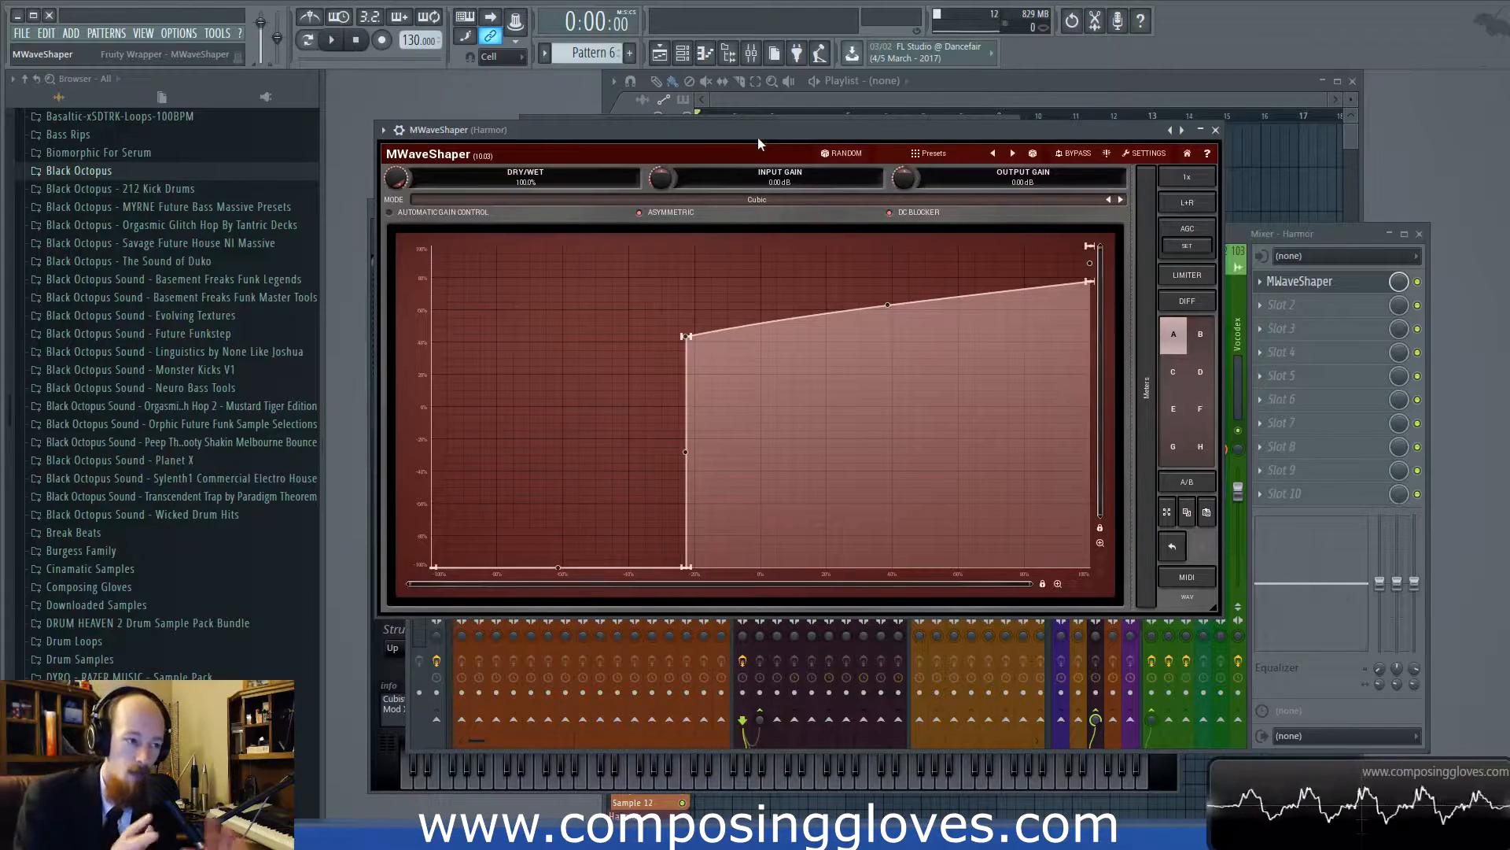
pyautogui.moveTo(772, 129); pyautogui.dragTo(776, 128)
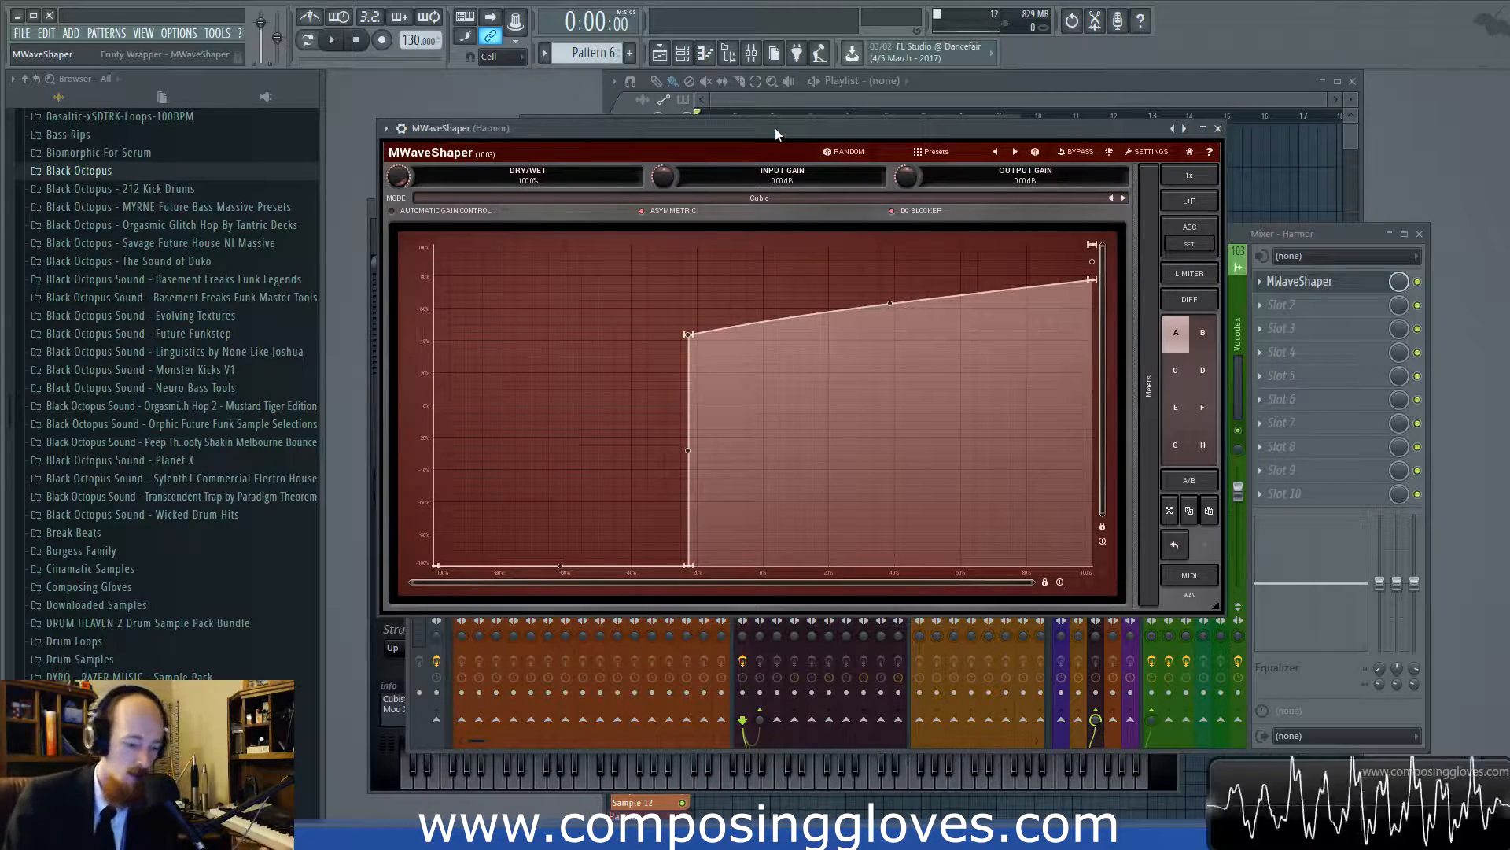
pyautogui.click(1426, 290)
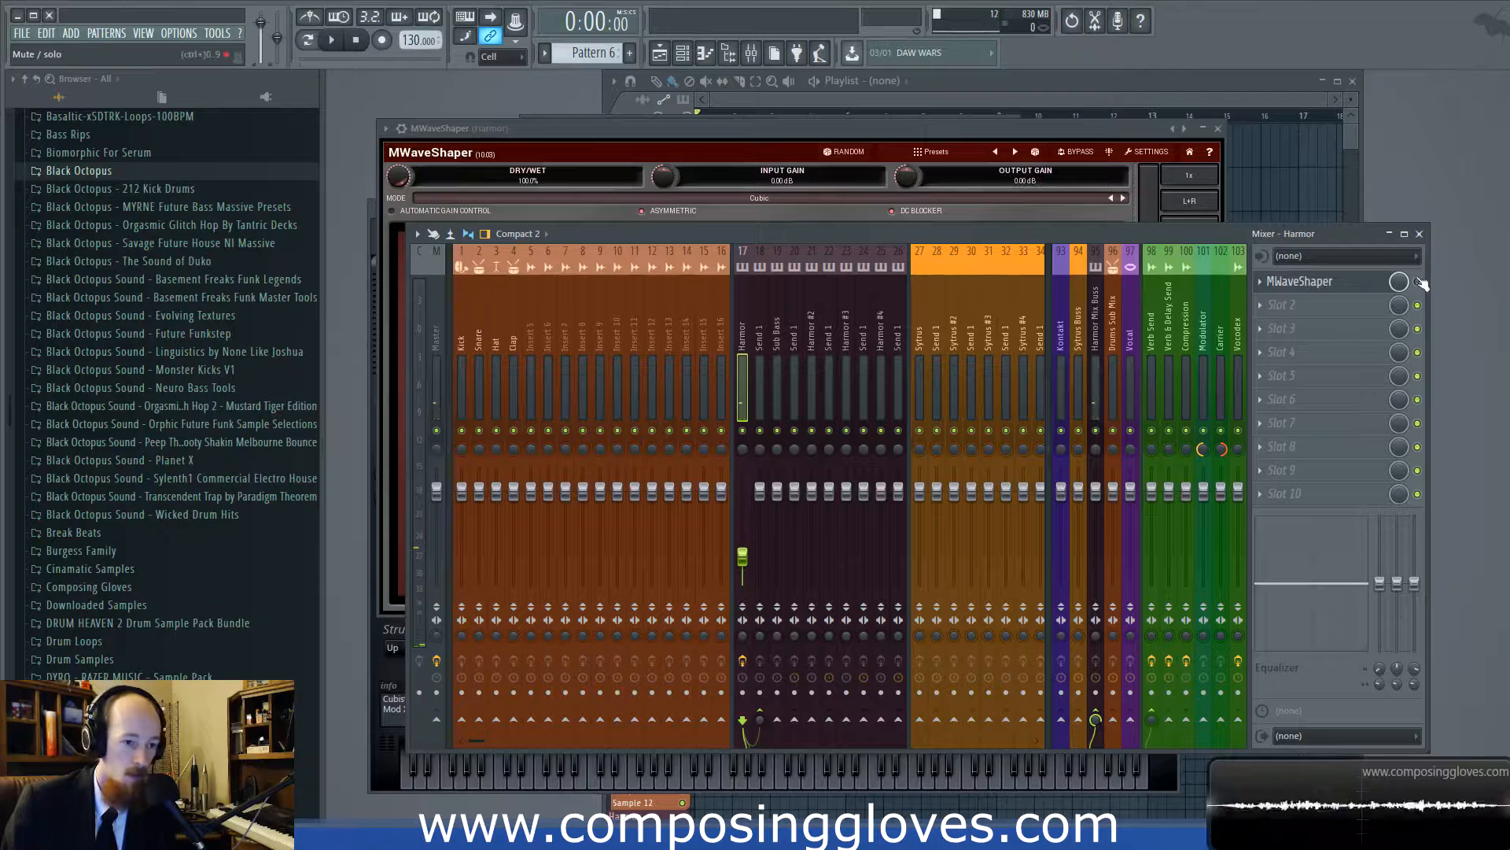
pyautogui.click(876, 126)
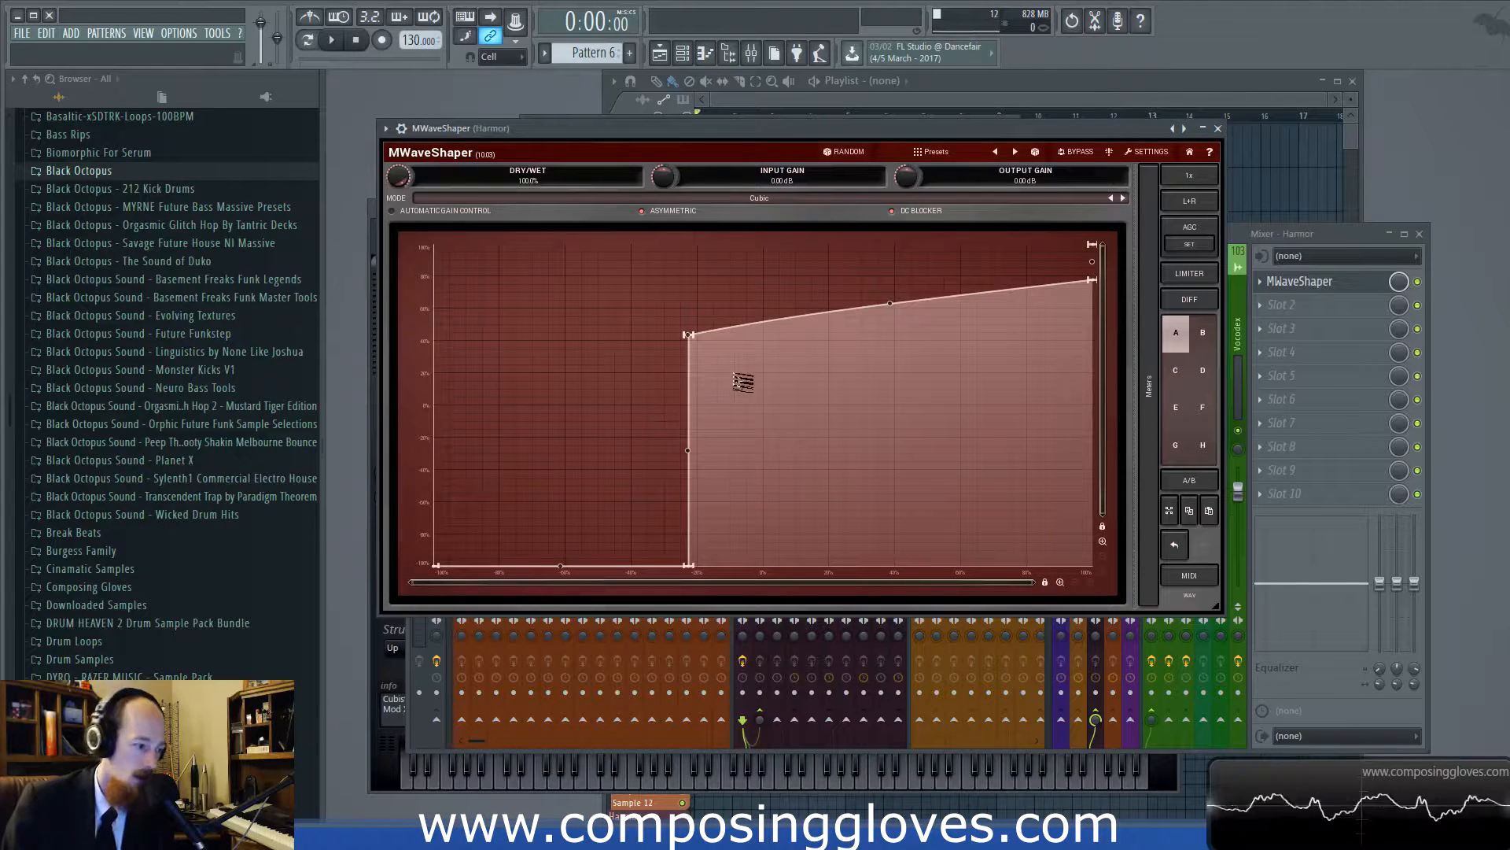
# Step: Try the Squared and Linear modes in MWaveShaper, turn off Asymmetric, and return the mode to Cubic
pyautogui.click(1111, 199)
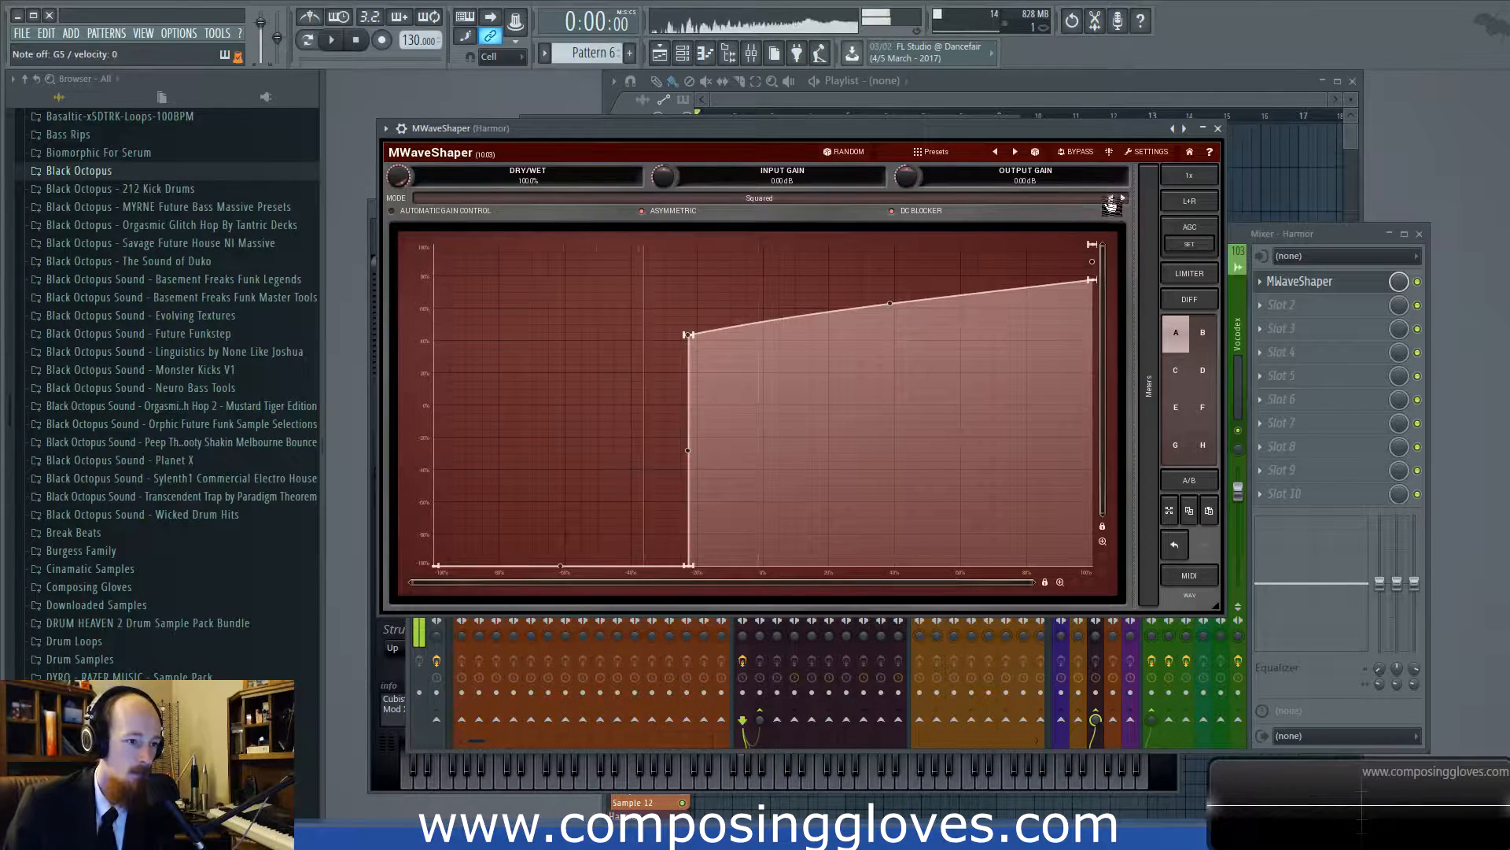
pyautogui.click(1112, 199)
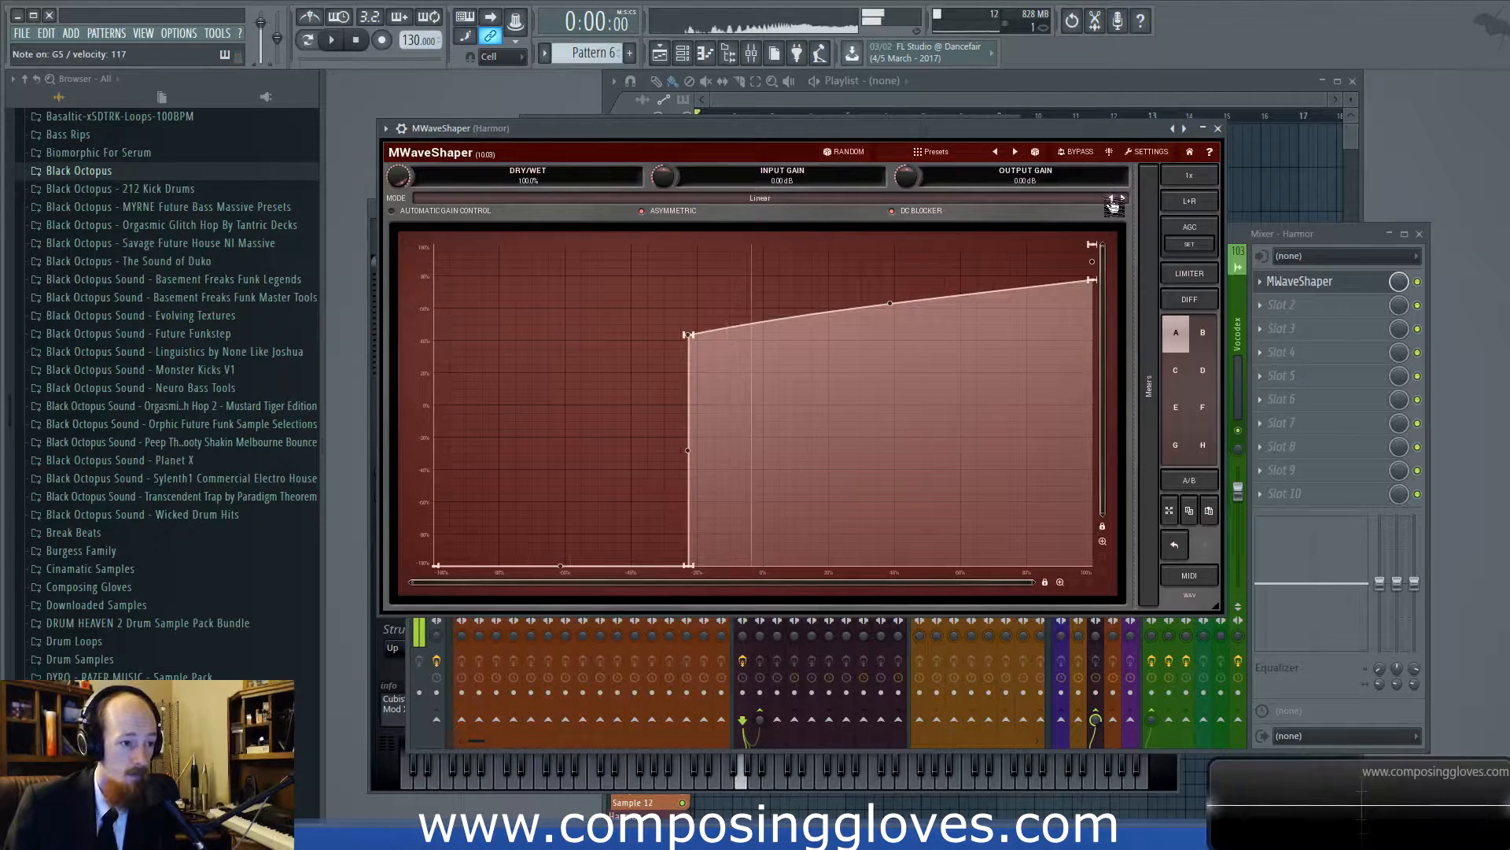
pyautogui.click(673, 220)
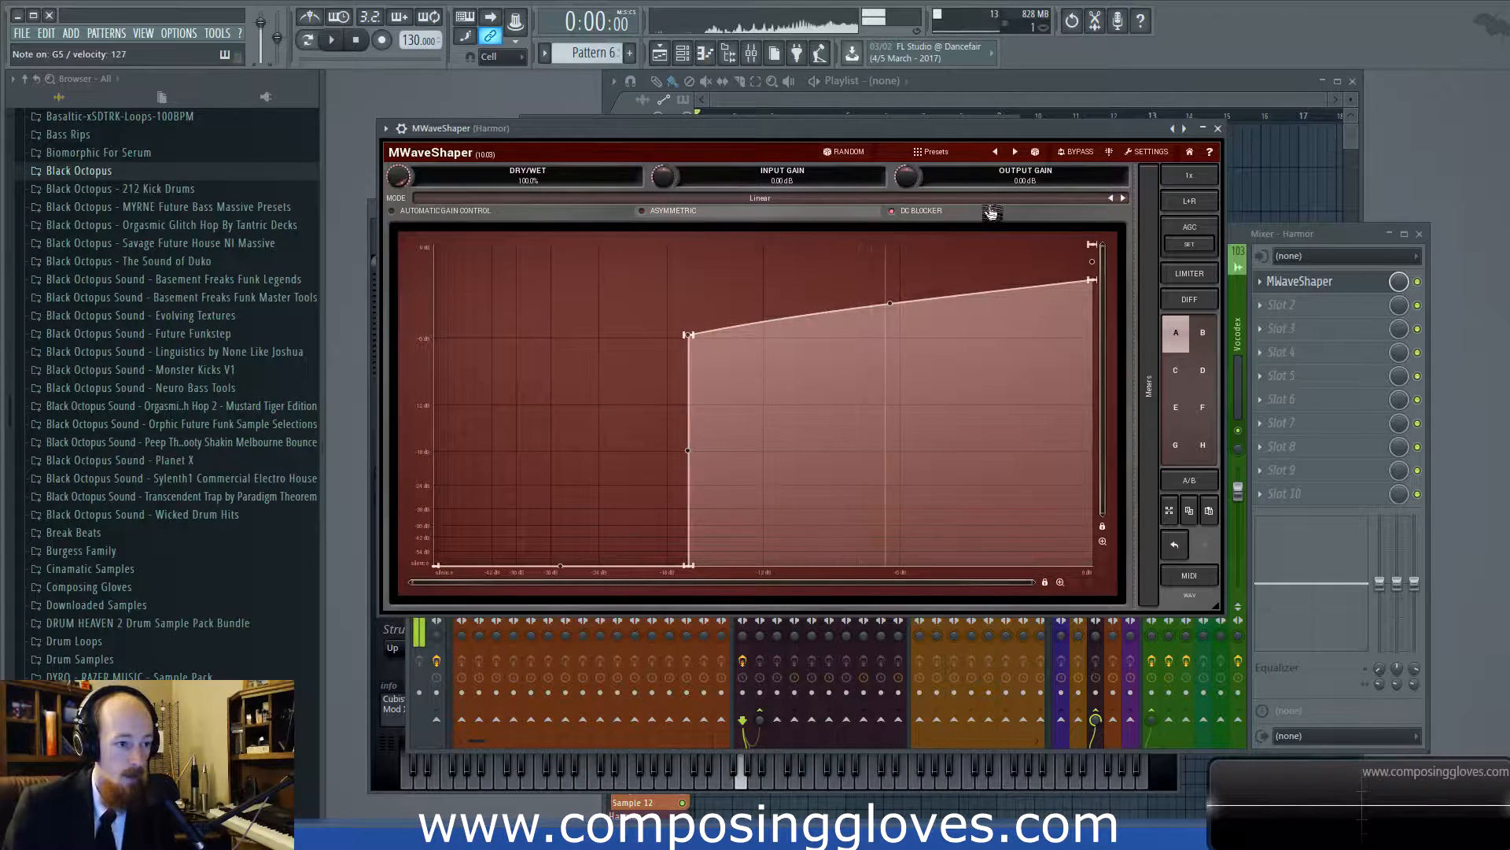
pyautogui.click(1123, 198)
pyautogui.click(1123, 199)
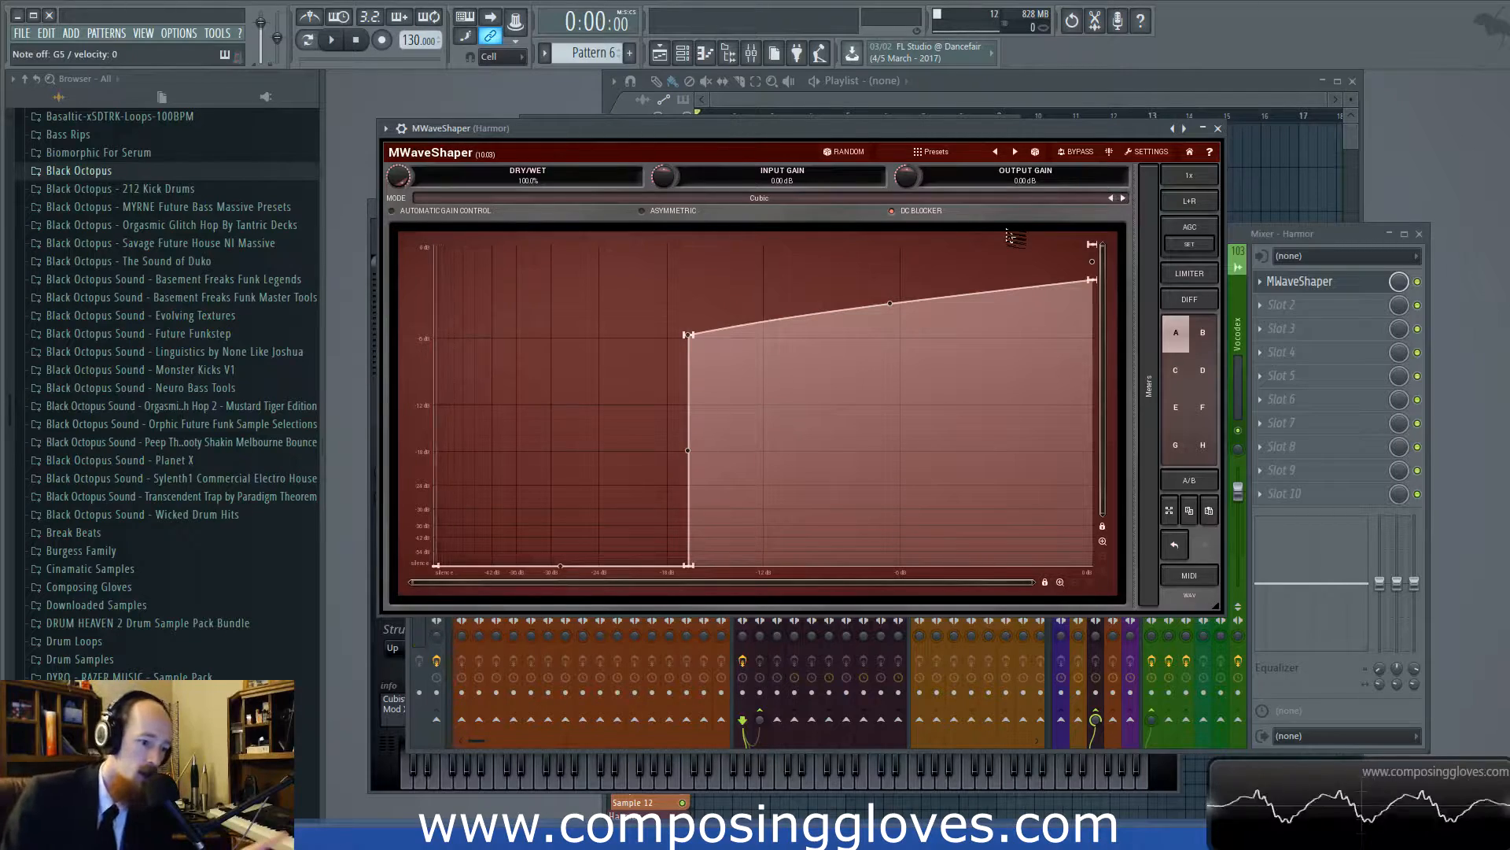
# Step: In Linear mode, raise the shape's lower corner point to form an S-shaped rise and set point 2's curvature to -67%
pyautogui.moveTo(849, 136); pyautogui.dragTo(881, 153)
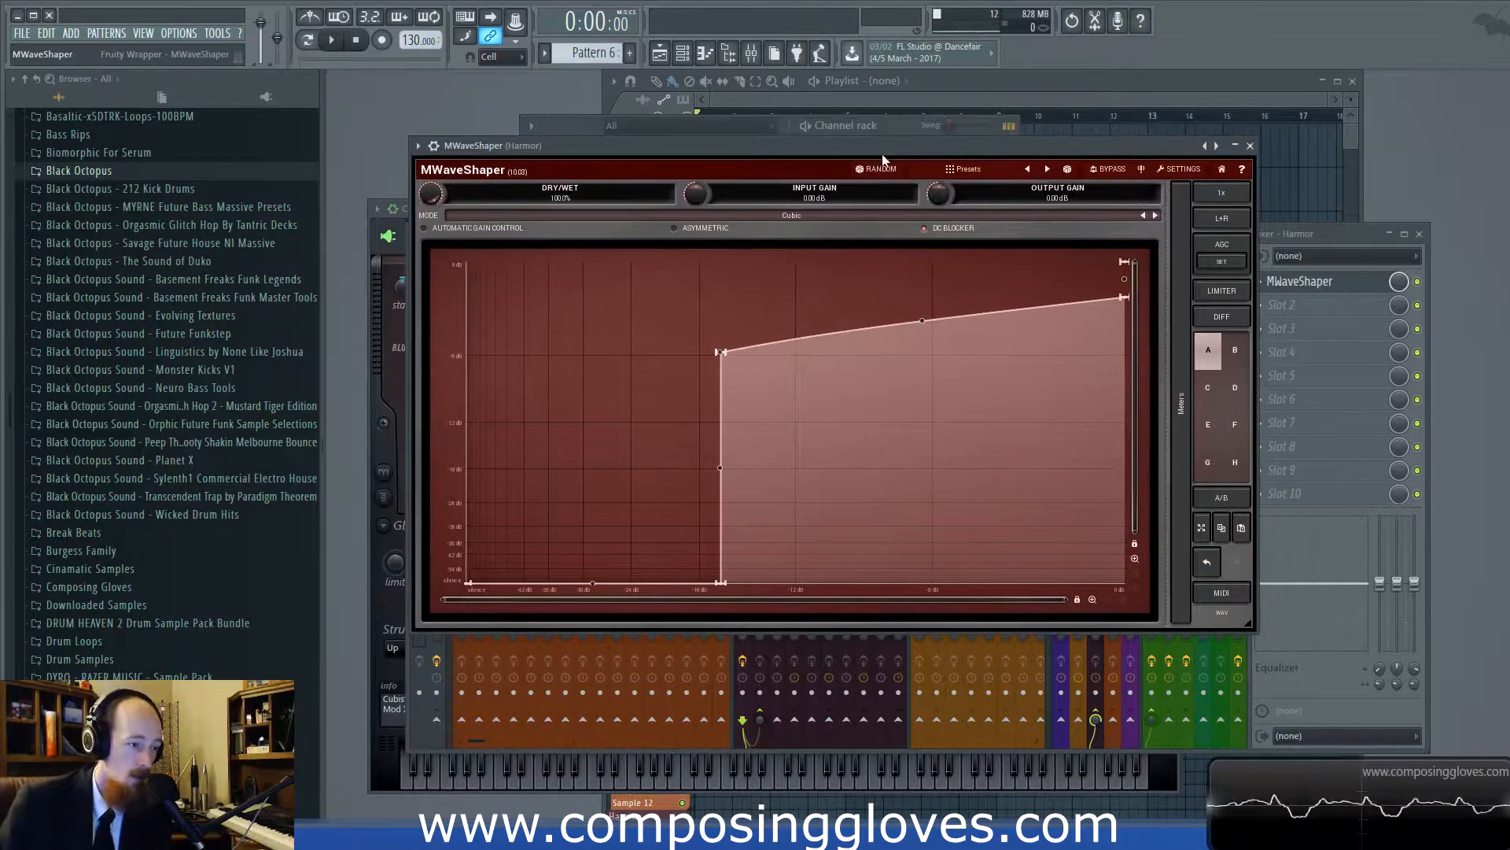
pyautogui.click(1143, 216)
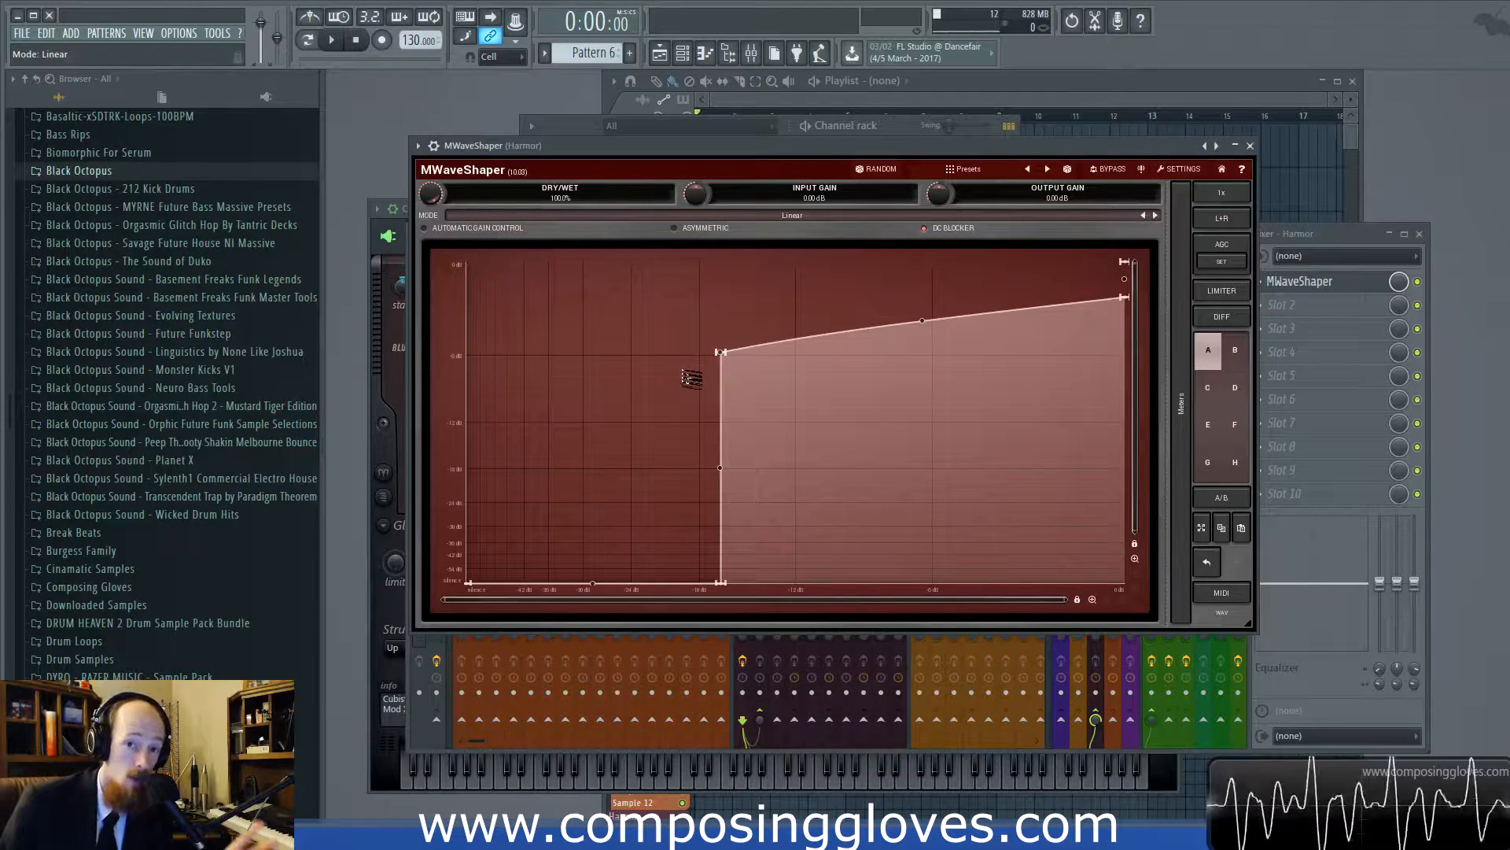
pyautogui.moveTo(720, 580); pyautogui.dragTo(611, 405)
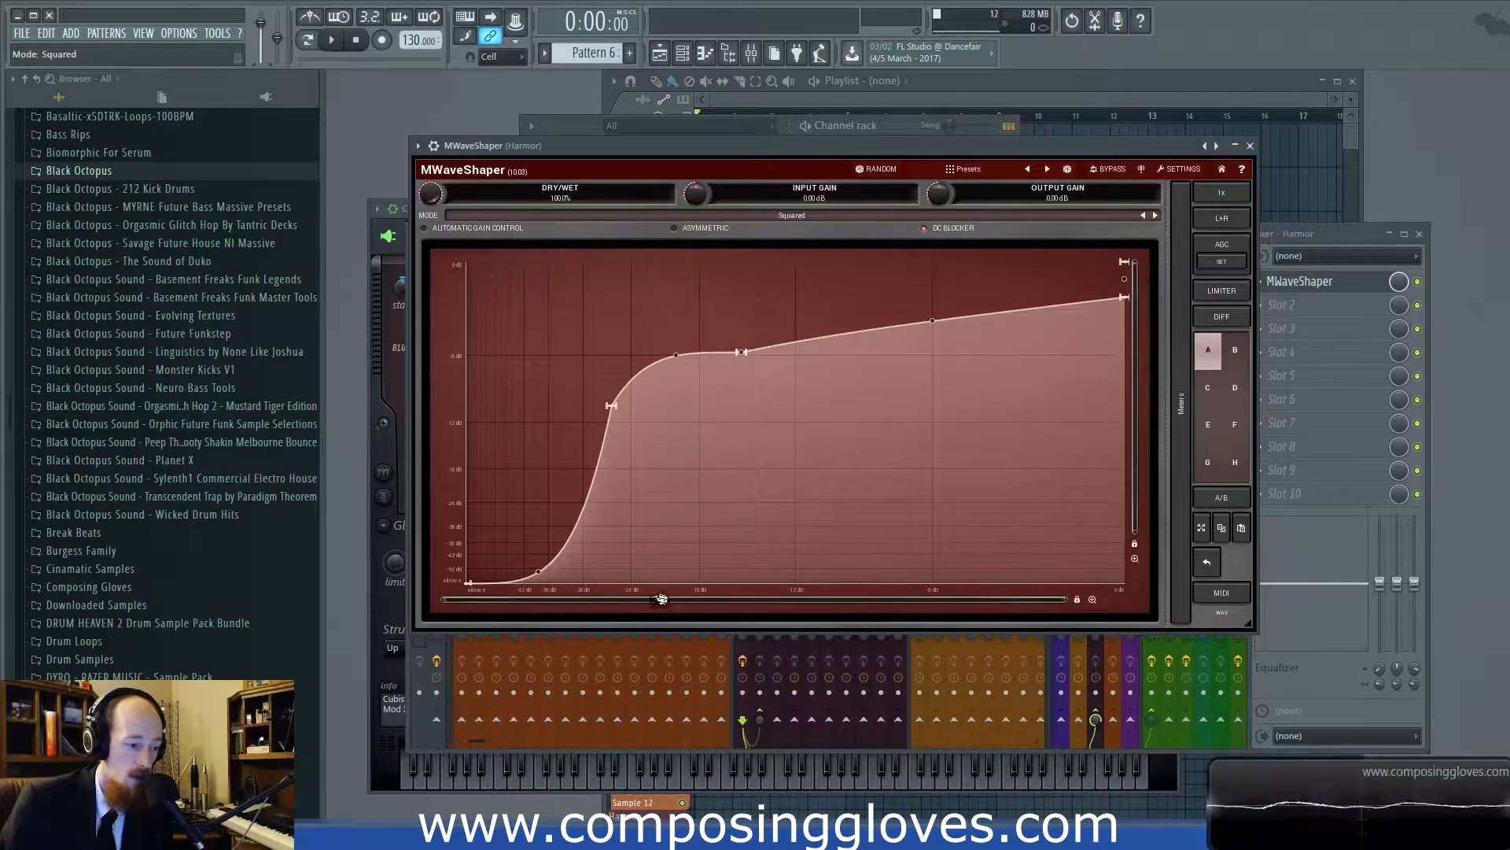
pyautogui.click(1143, 216)
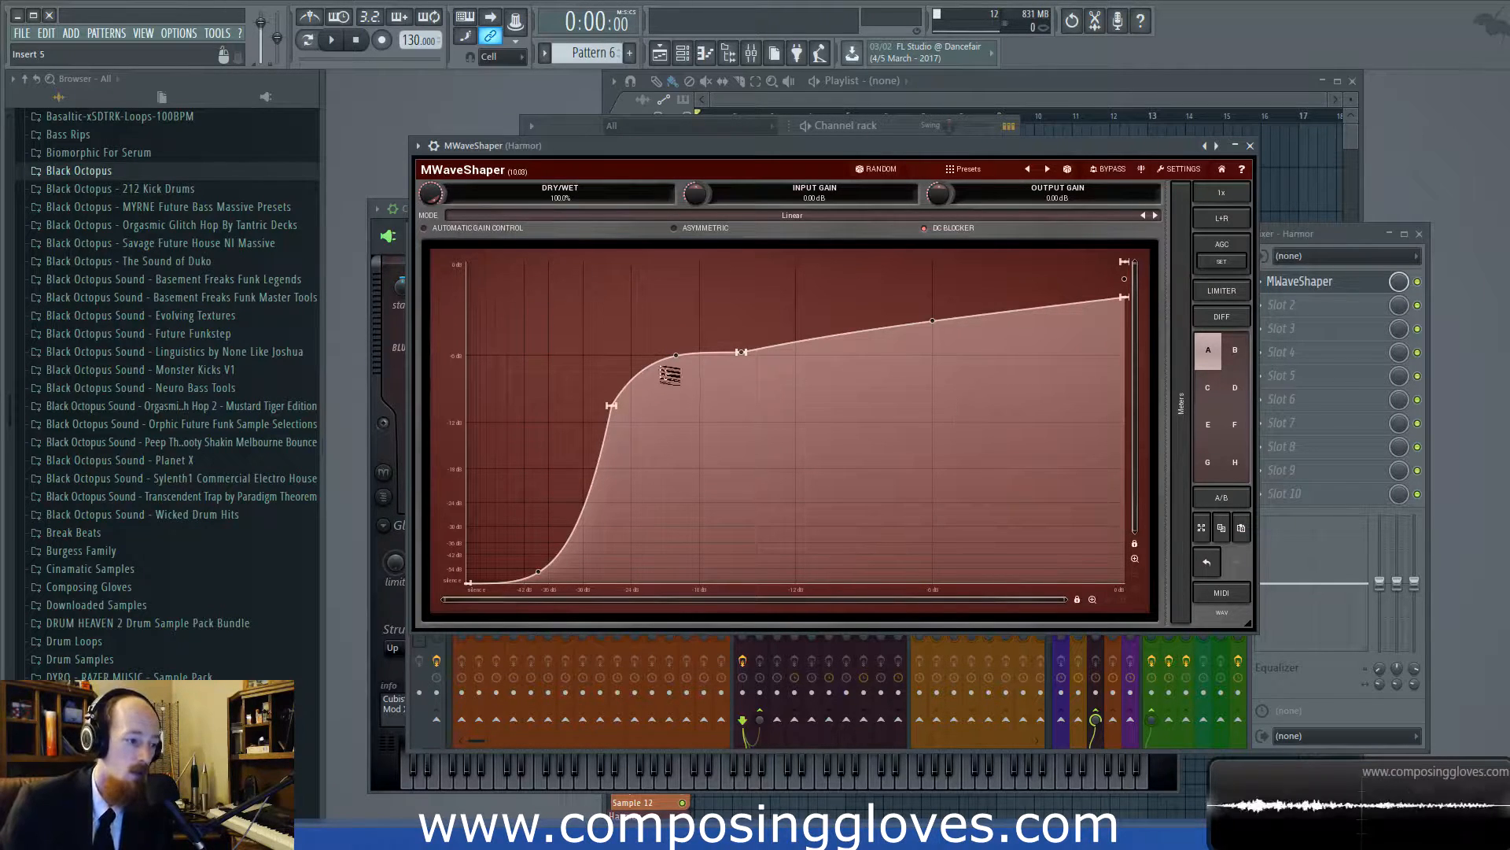
pyautogui.moveTo(678, 355); pyautogui.dragTo(599, 437)
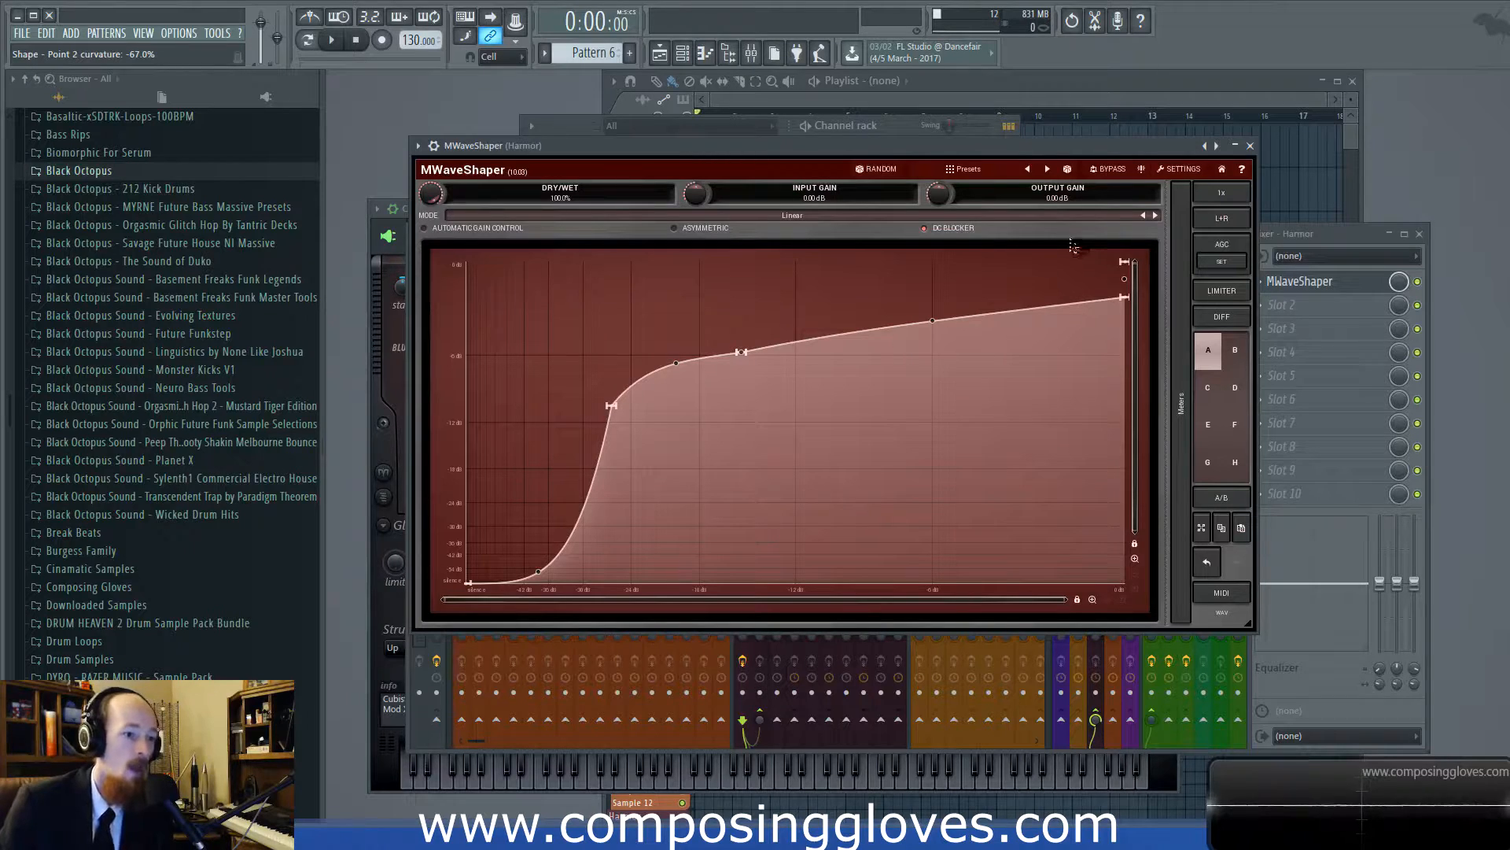
# Step: Cycle through the Linear, Logarithmic and Cubic modes to compare them, and leave the mode on Squared
pyautogui.click(1155, 216)
pyautogui.click(1143, 217)
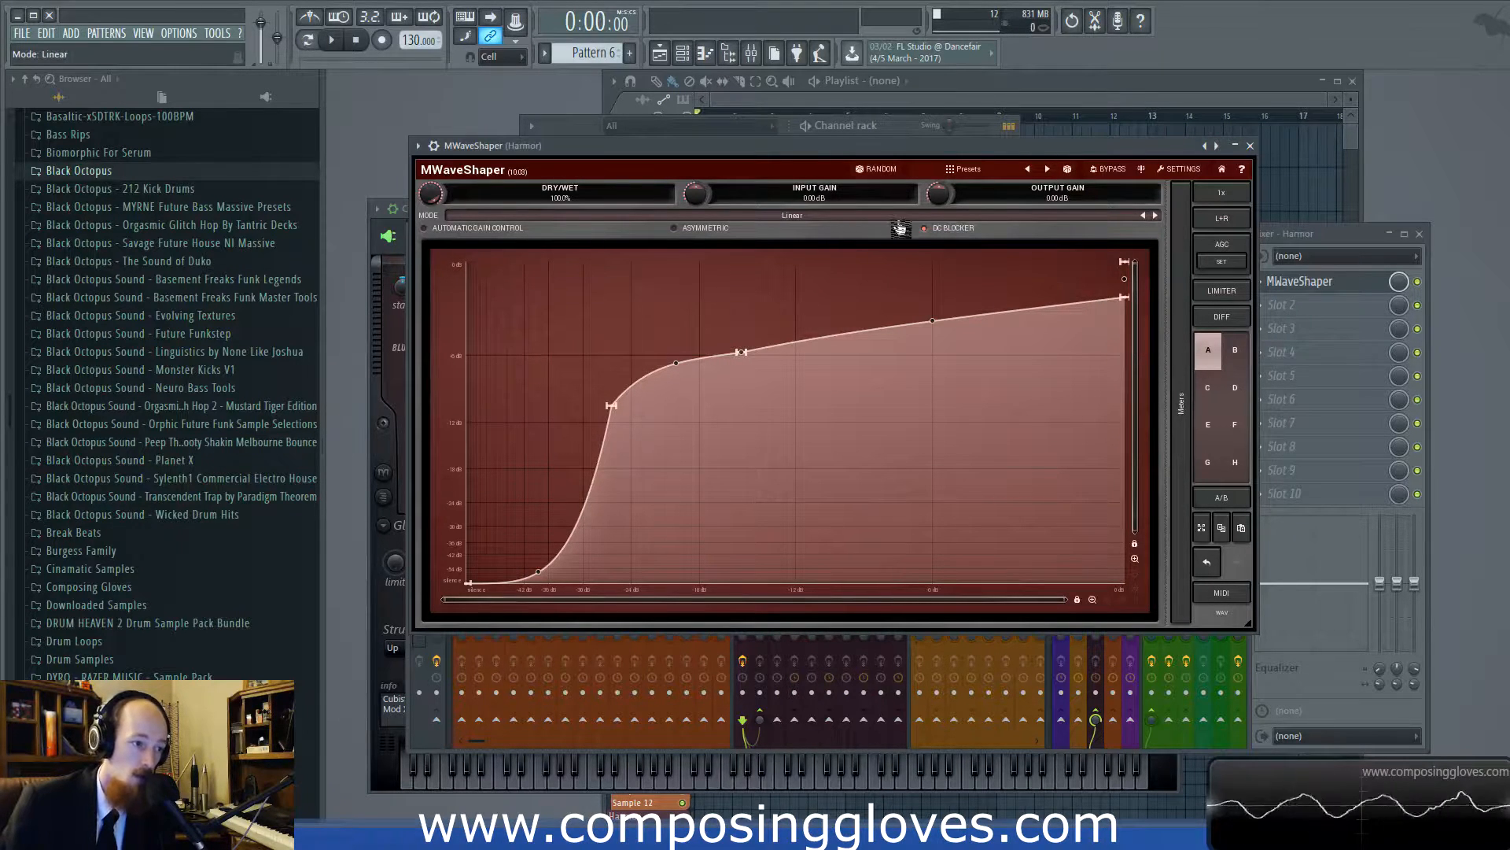
pyautogui.click(1154, 216)
pyautogui.click(1154, 216)
pyautogui.click(1153, 217)
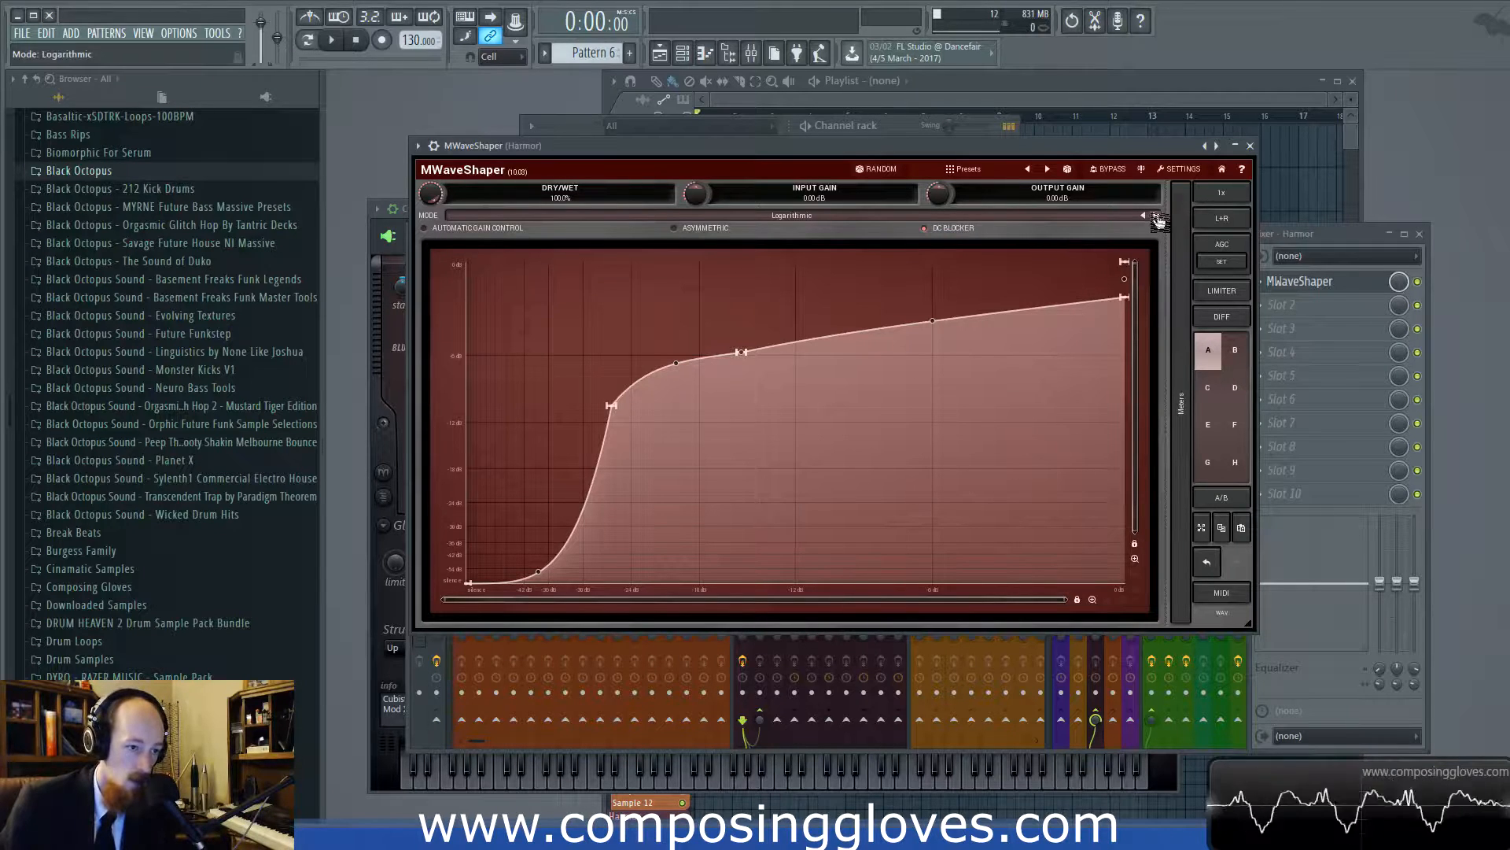
pyautogui.click(1146, 218)
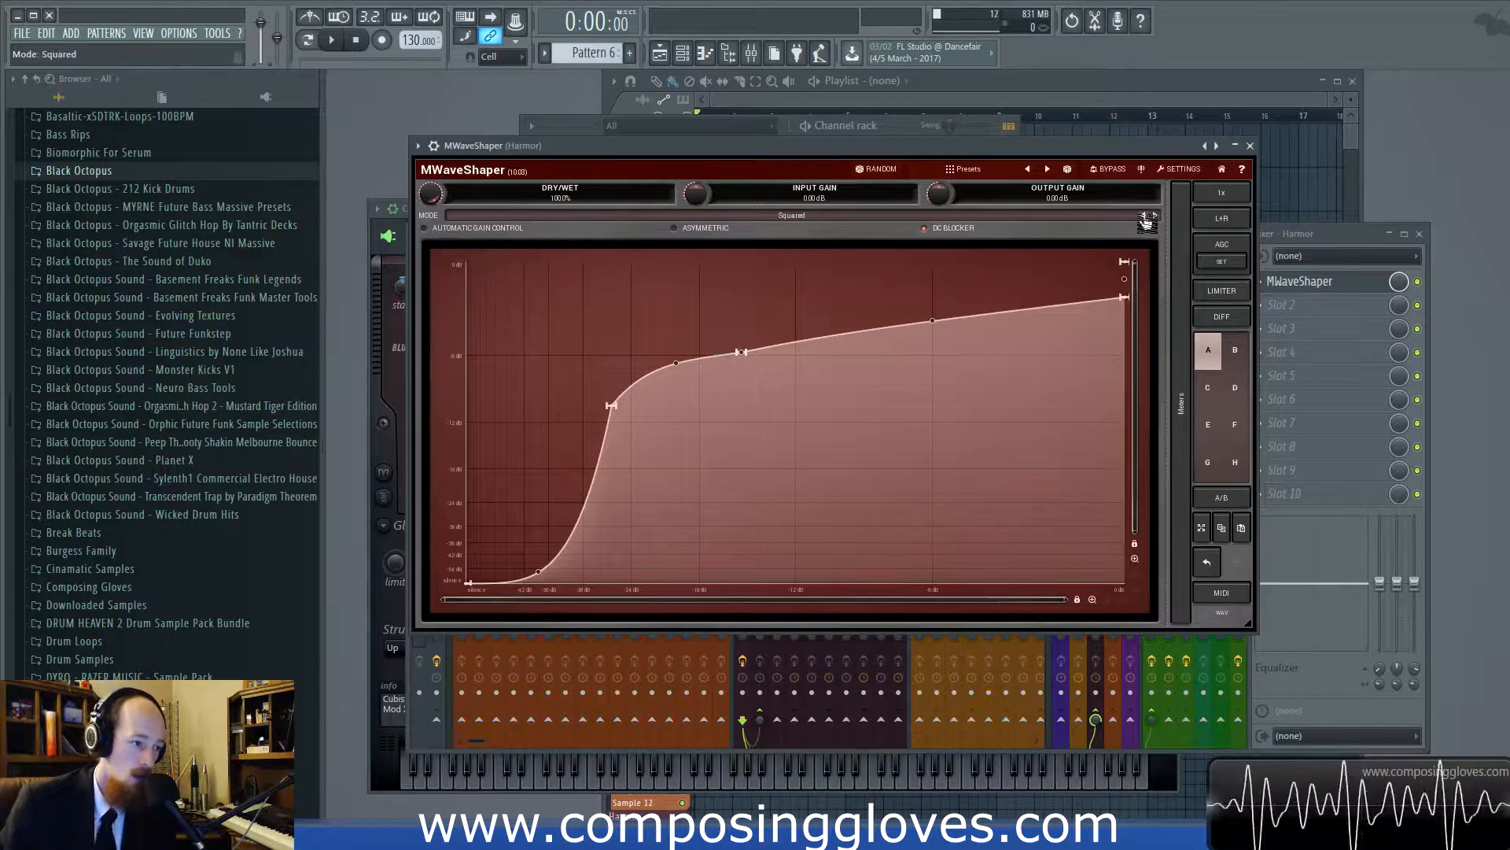
pyautogui.click(1154, 217)
pyautogui.click(1145, 220)
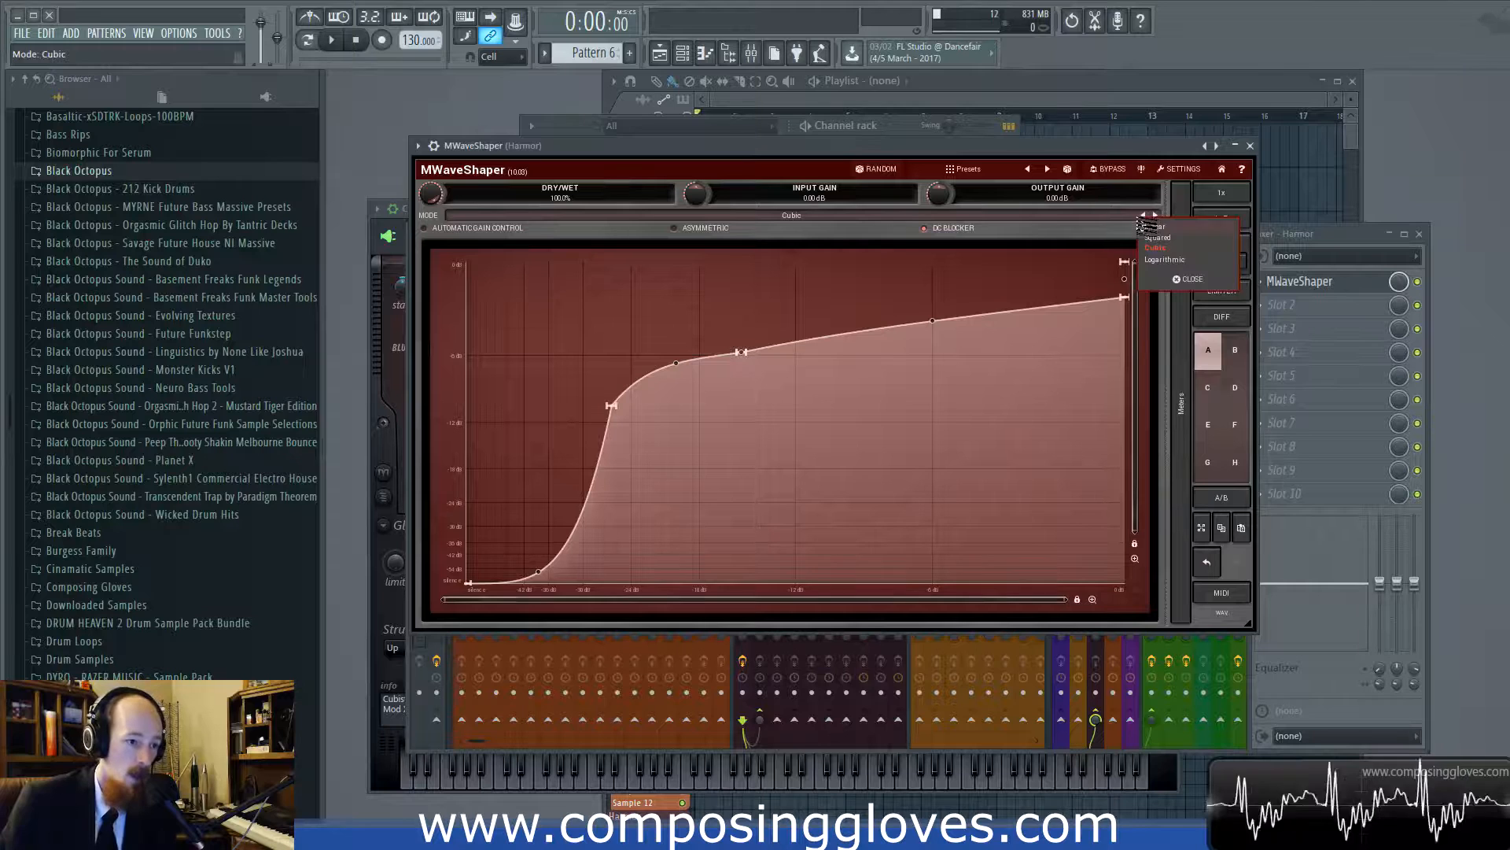
pyautogui.click(1140, 221)
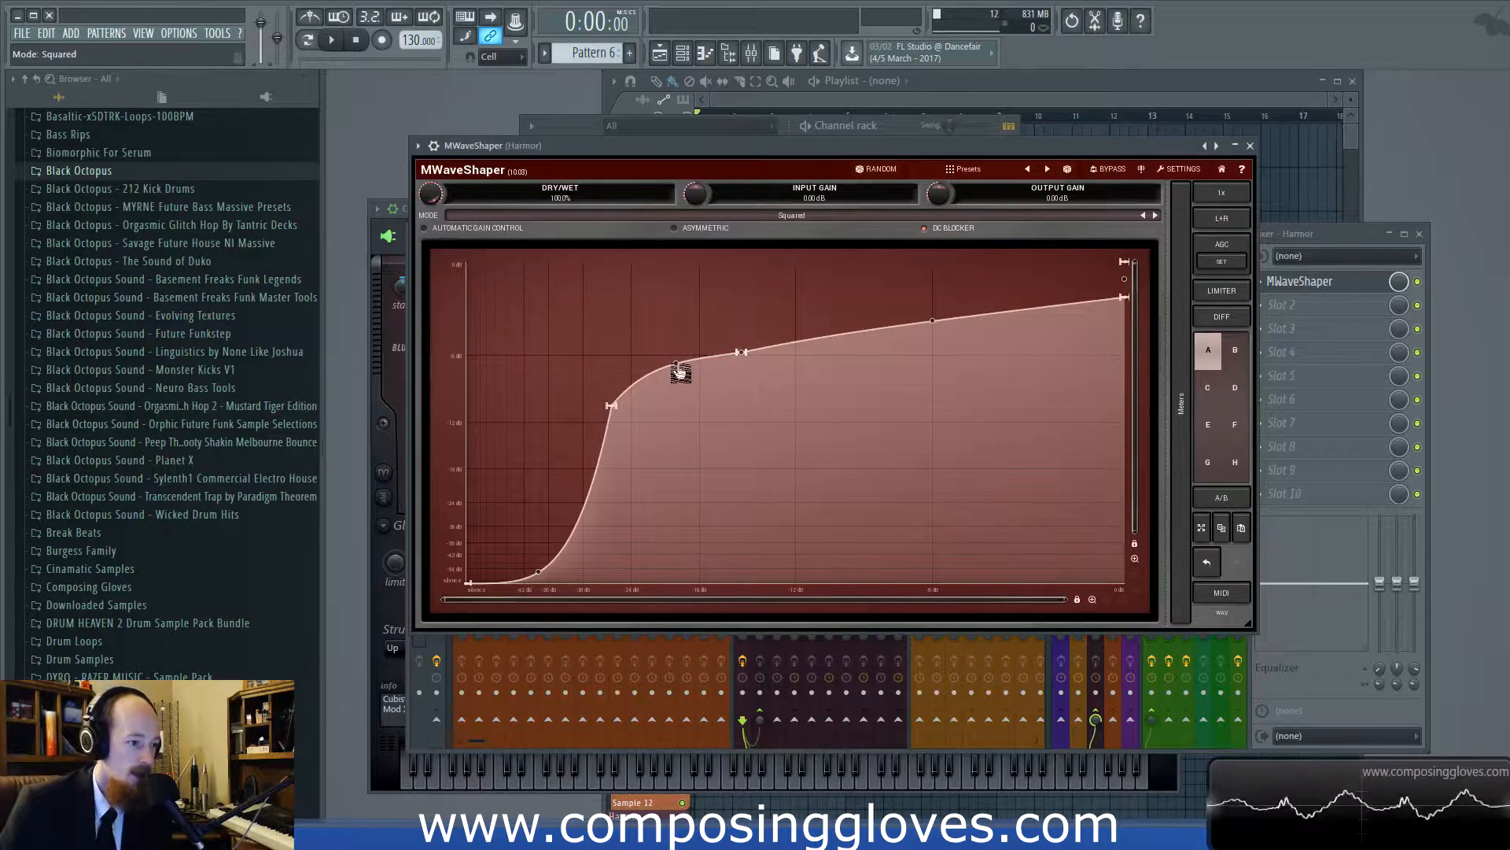
# Step: Straighten the segment after point 2 to 1% curvature, then pull point 3 into a small peak and bend the segment before it slightly
pyautogui.moveTo(679, 370)
pyautogui.mouseDown()
pyautogui.moveTo(707, 512)
pyautogui.moveTo(666, 376)
pyautogui.mouseUp()
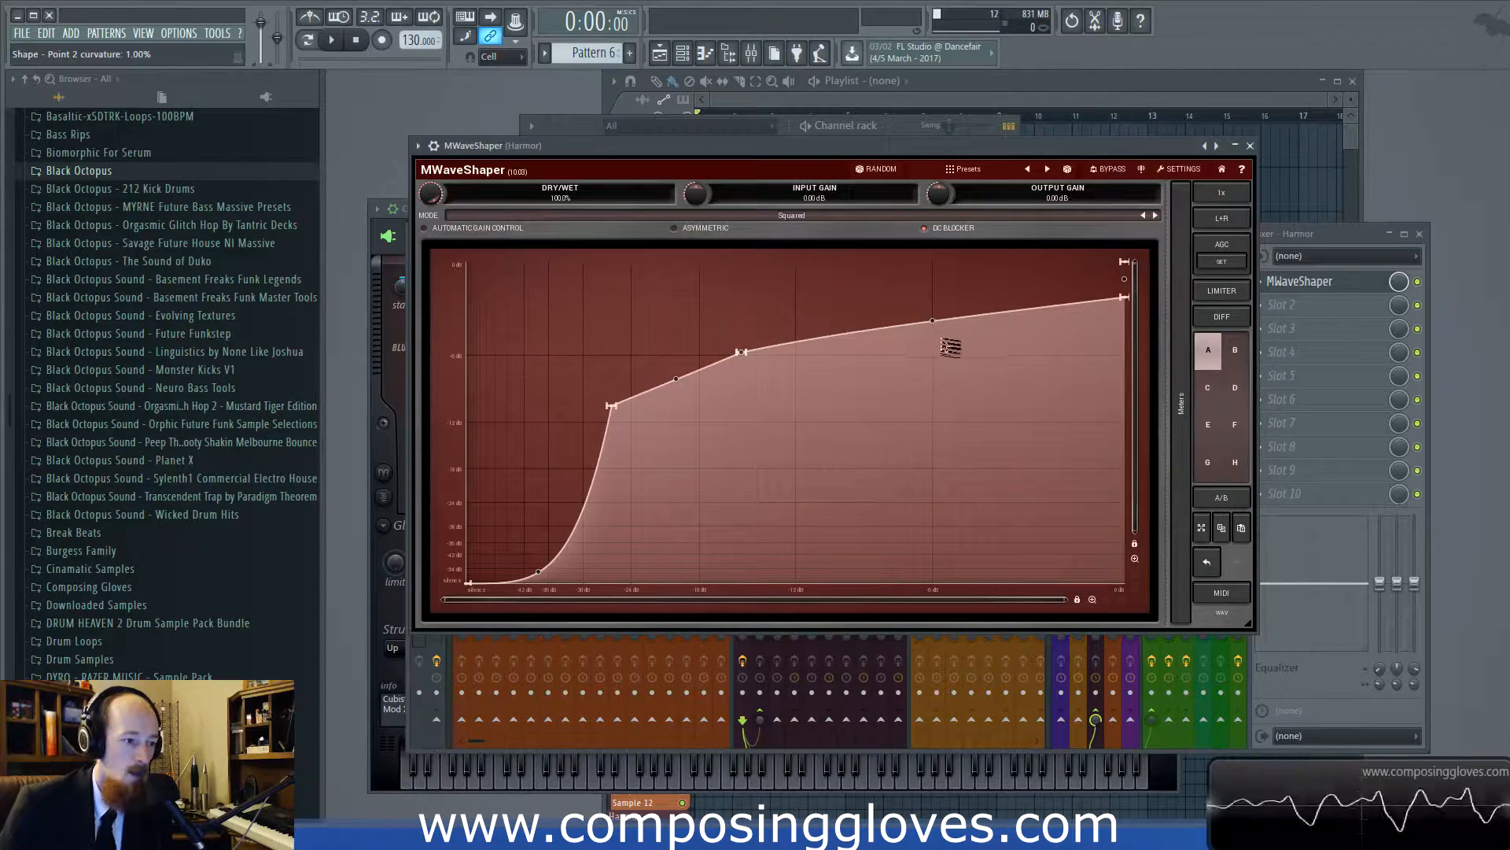
pyautogui.moveTo(740, 352); pyautogui.dragTo(761, 311)
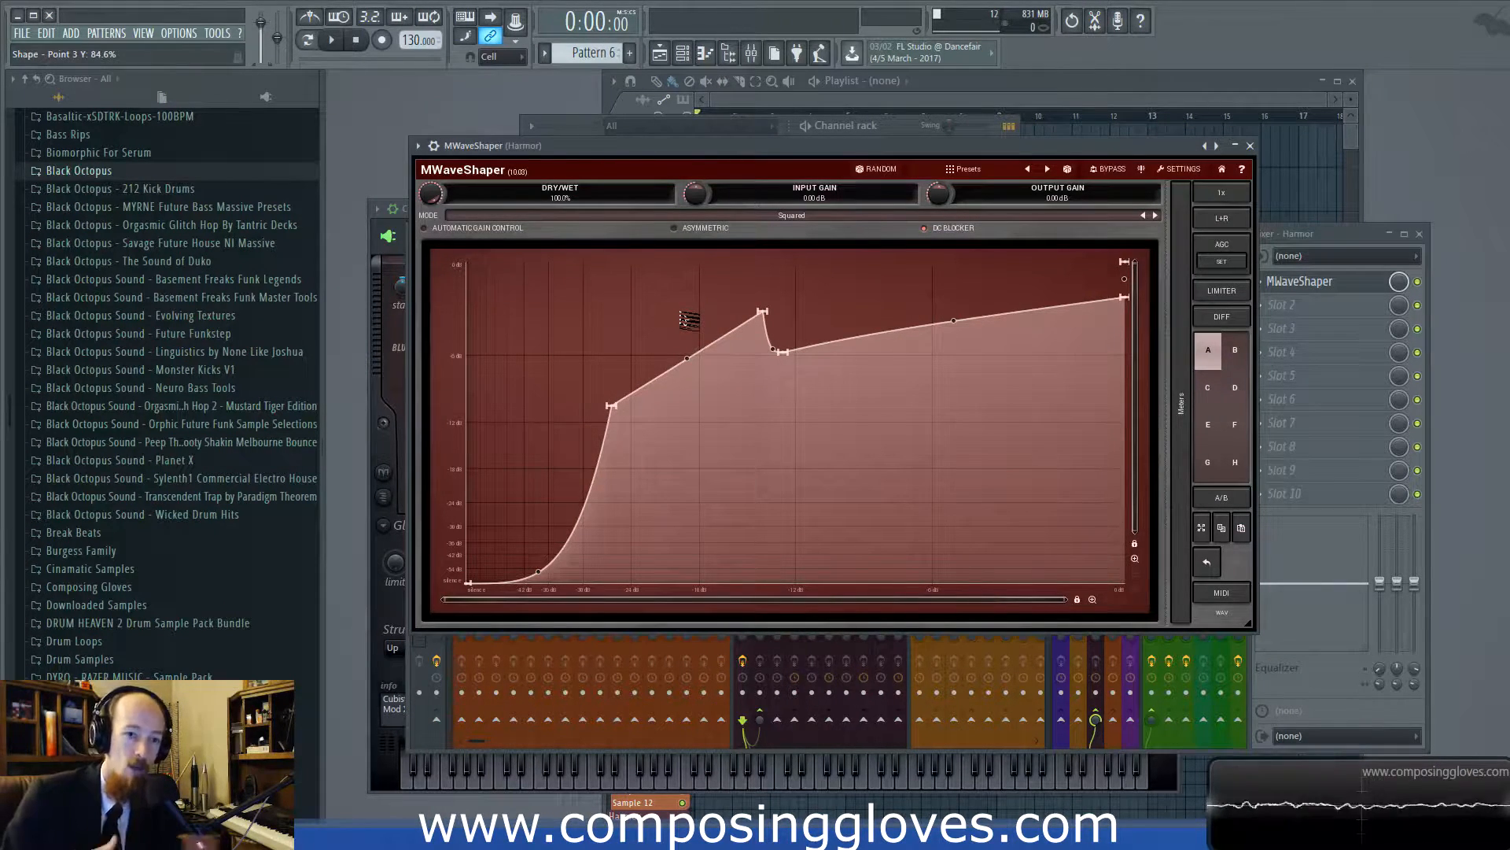
pyautogui.moveTo(762, 312); pyautogui.dragTo(722, 313)
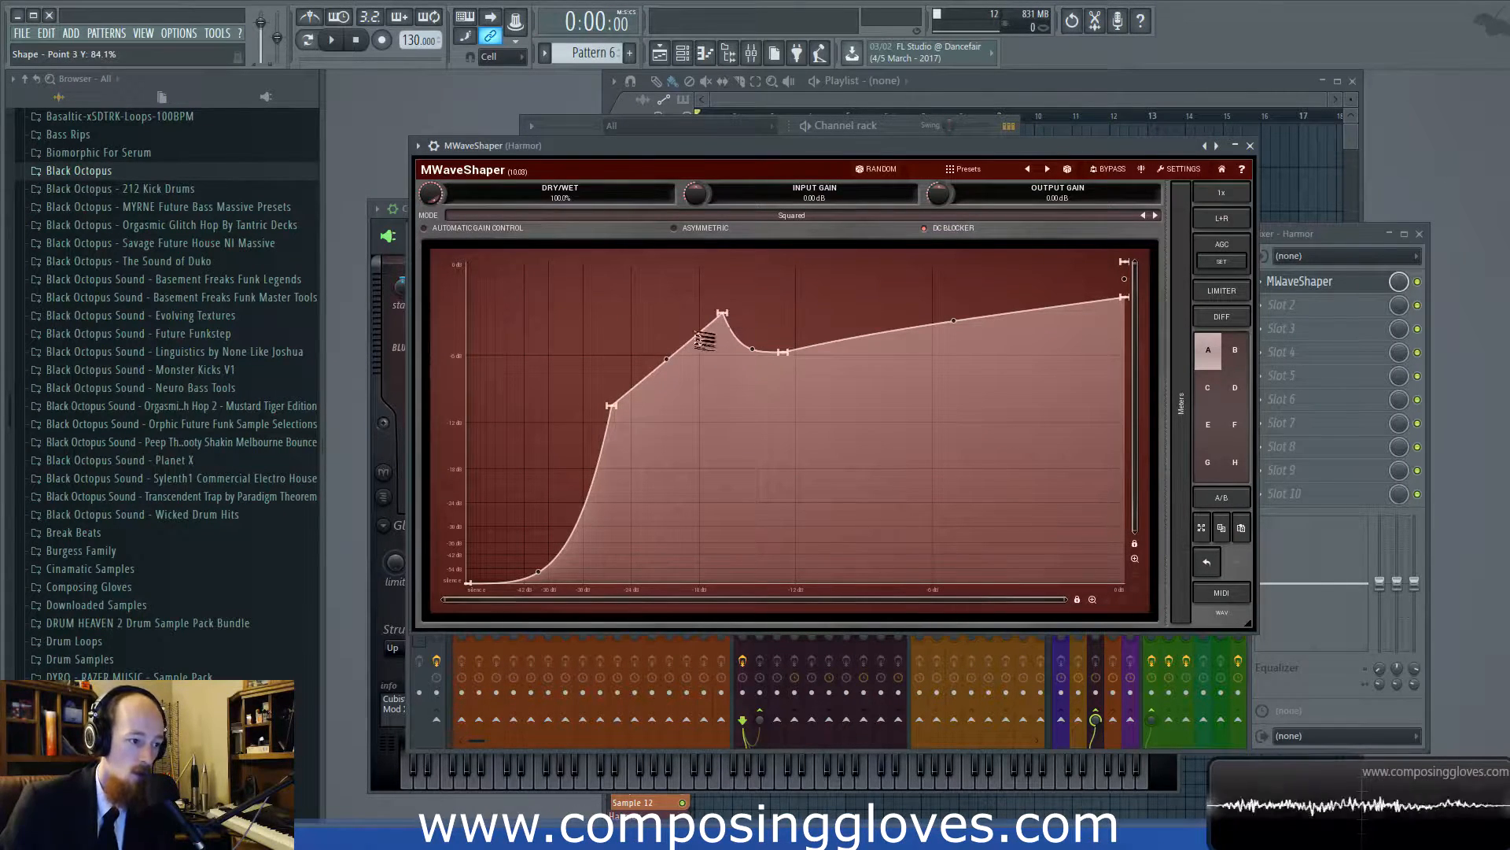
pyautogui.moveTo(671, 366); pyautogui.dragTo(711, 337)
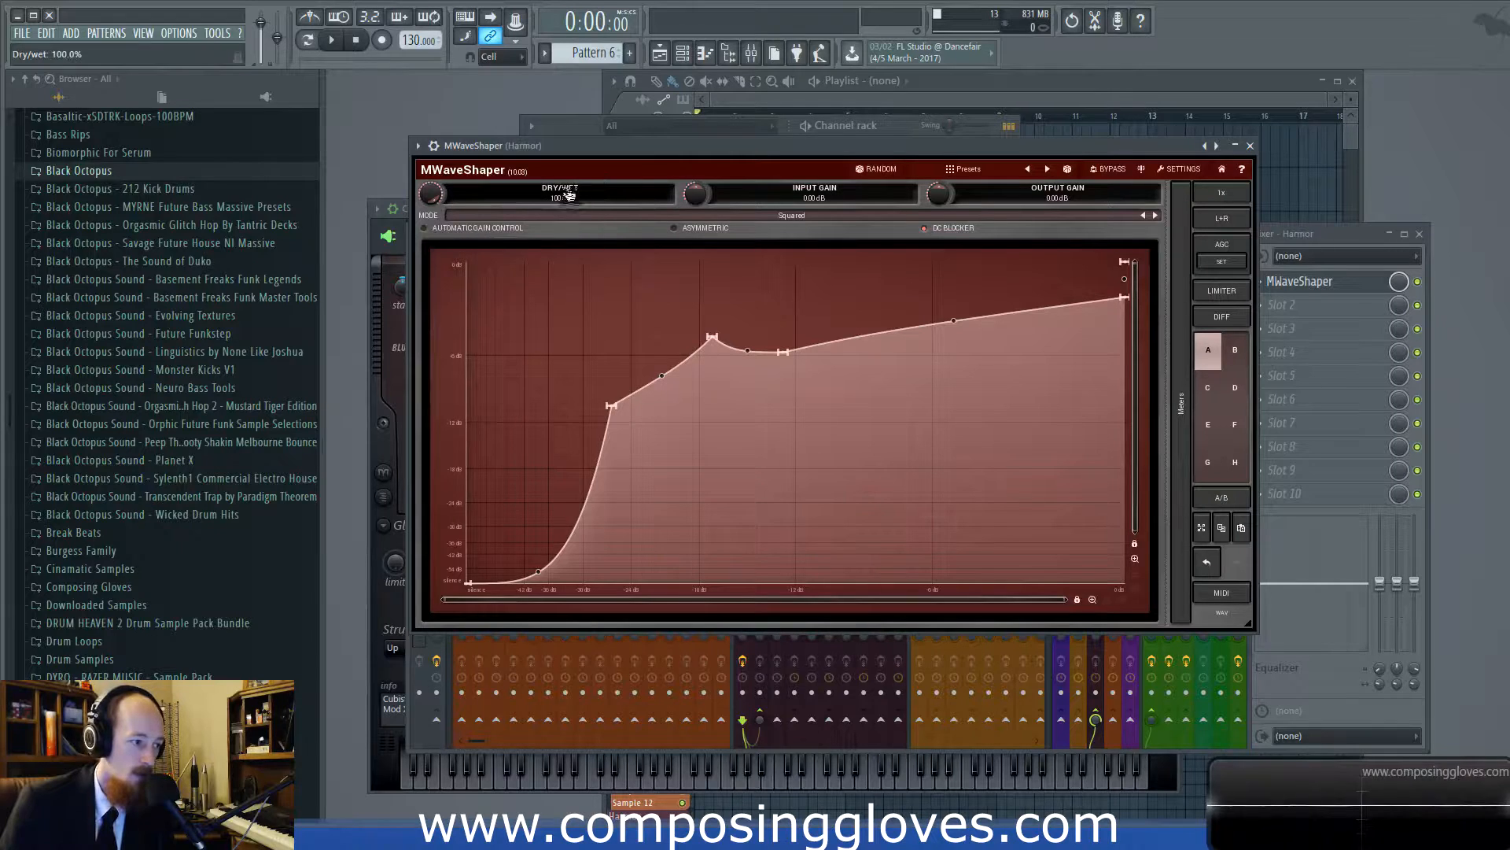
# Step: Try the shape with Asymmetric on, then turn off both DC Blocker and Asymmetric
pyautogui.click(707, 233)
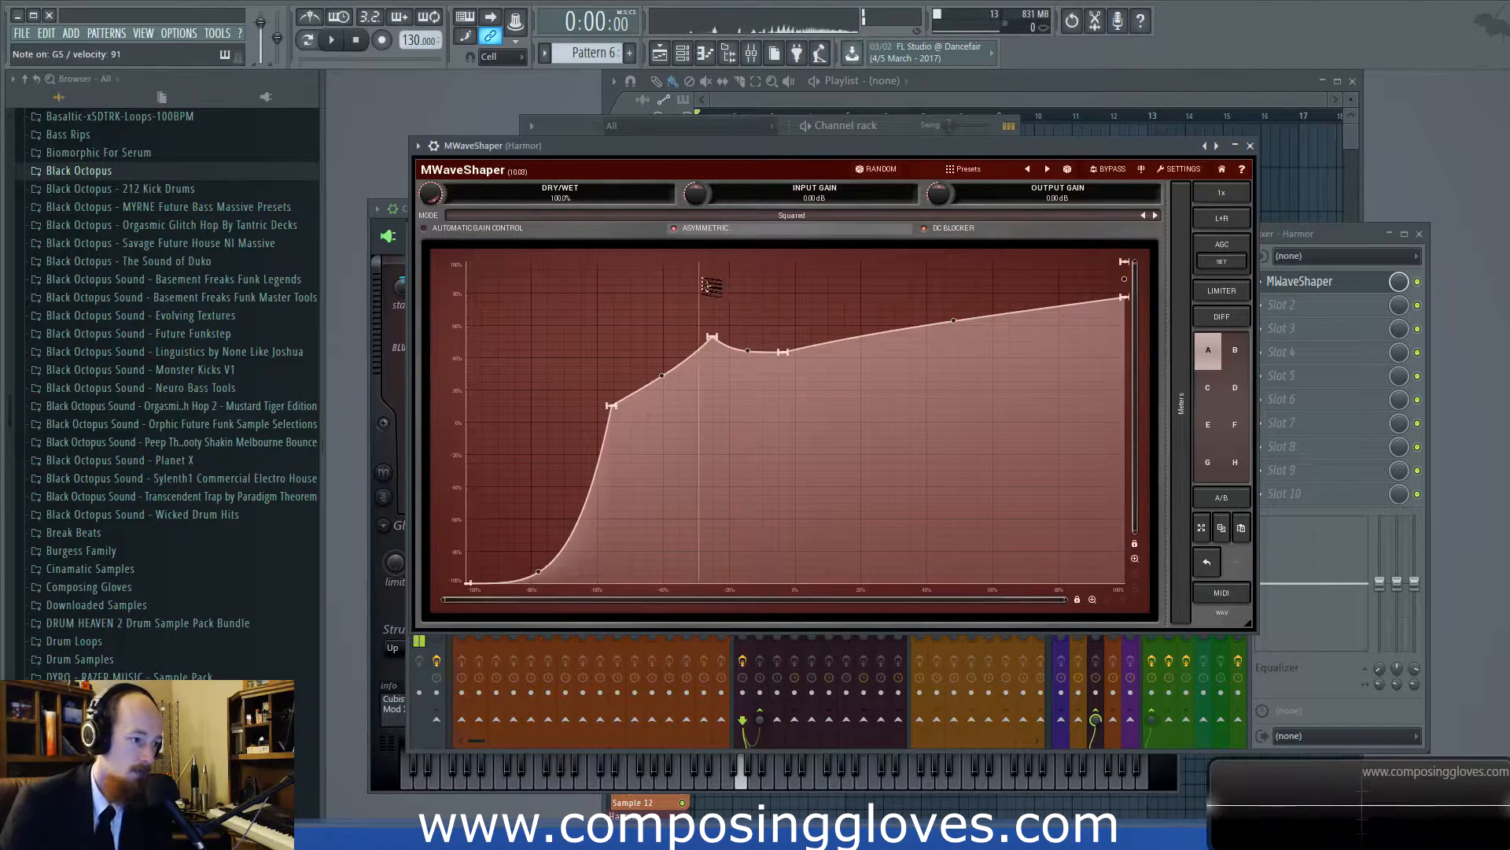
pyautogui.click(690, 230)
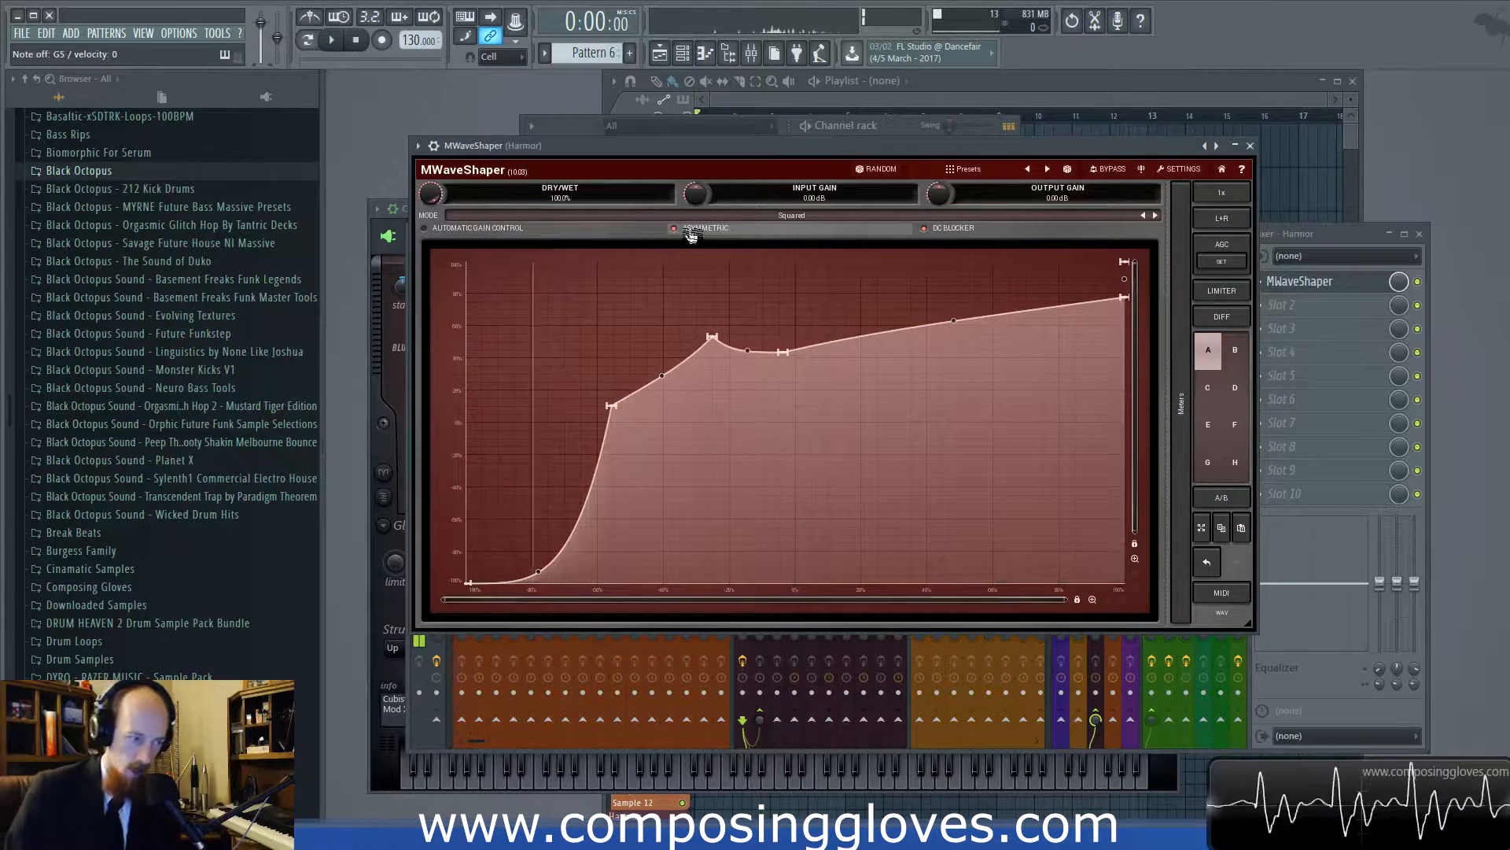
pyautogui.click(941, 230)
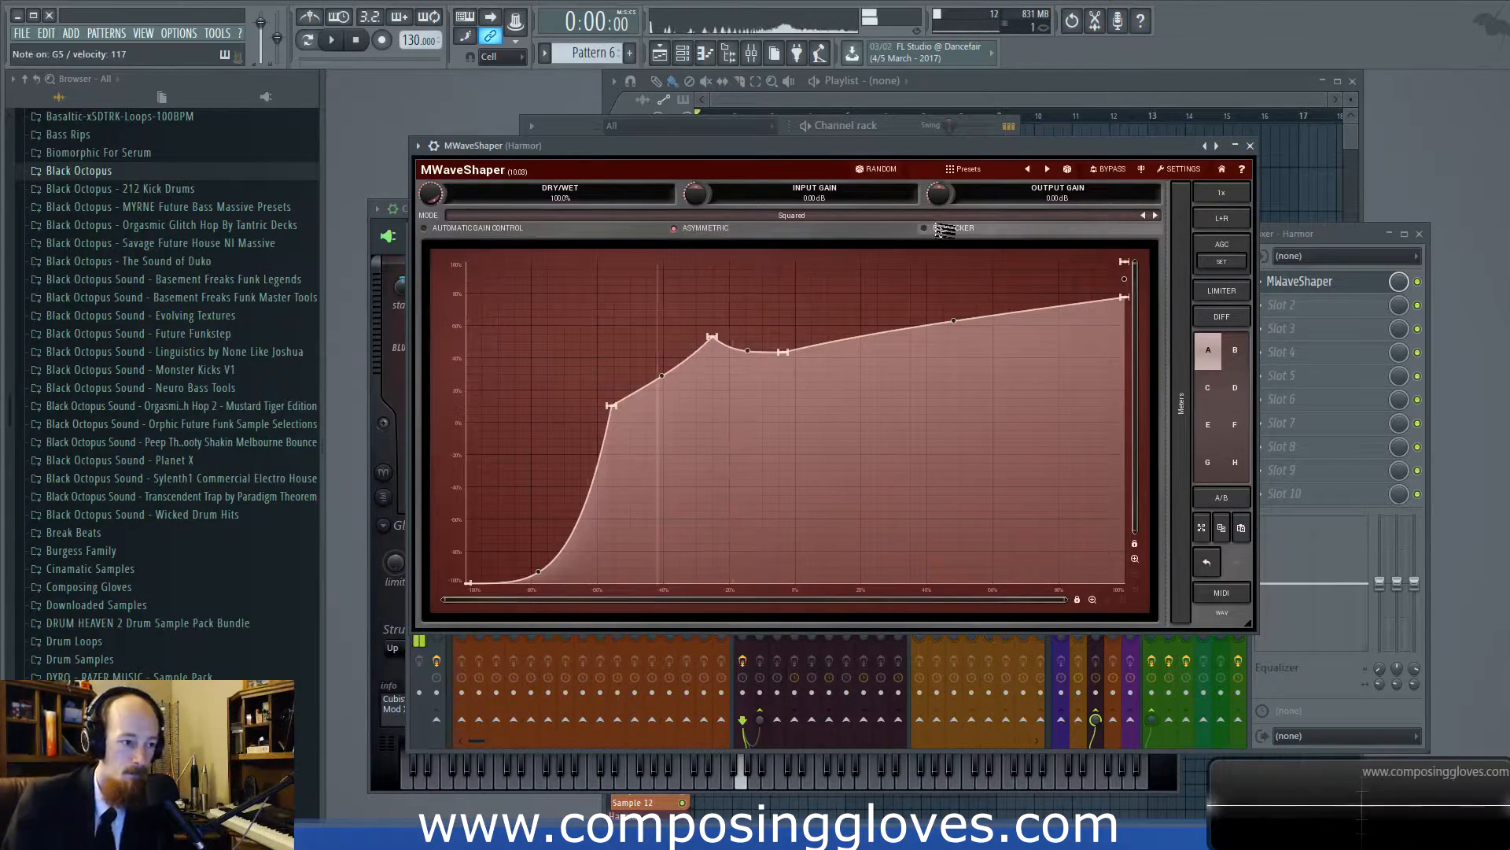
pyautogui.click(674, 229)
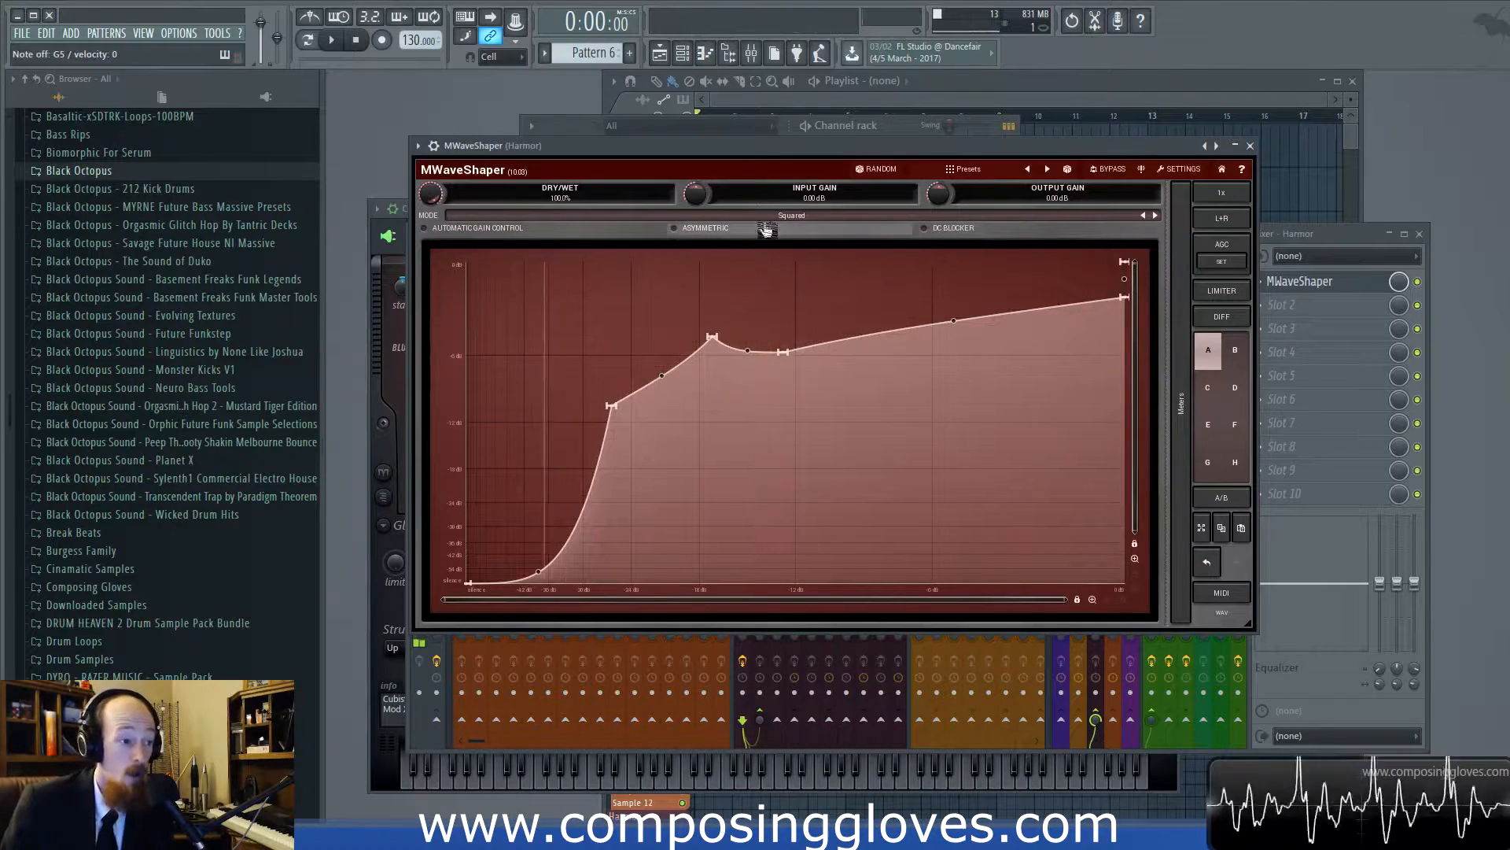
# Step: Try the Linear mode, set the mode to Cubic, and turn Asymmetric and DC Blocker back on
pyautogui.click(1142, 216)
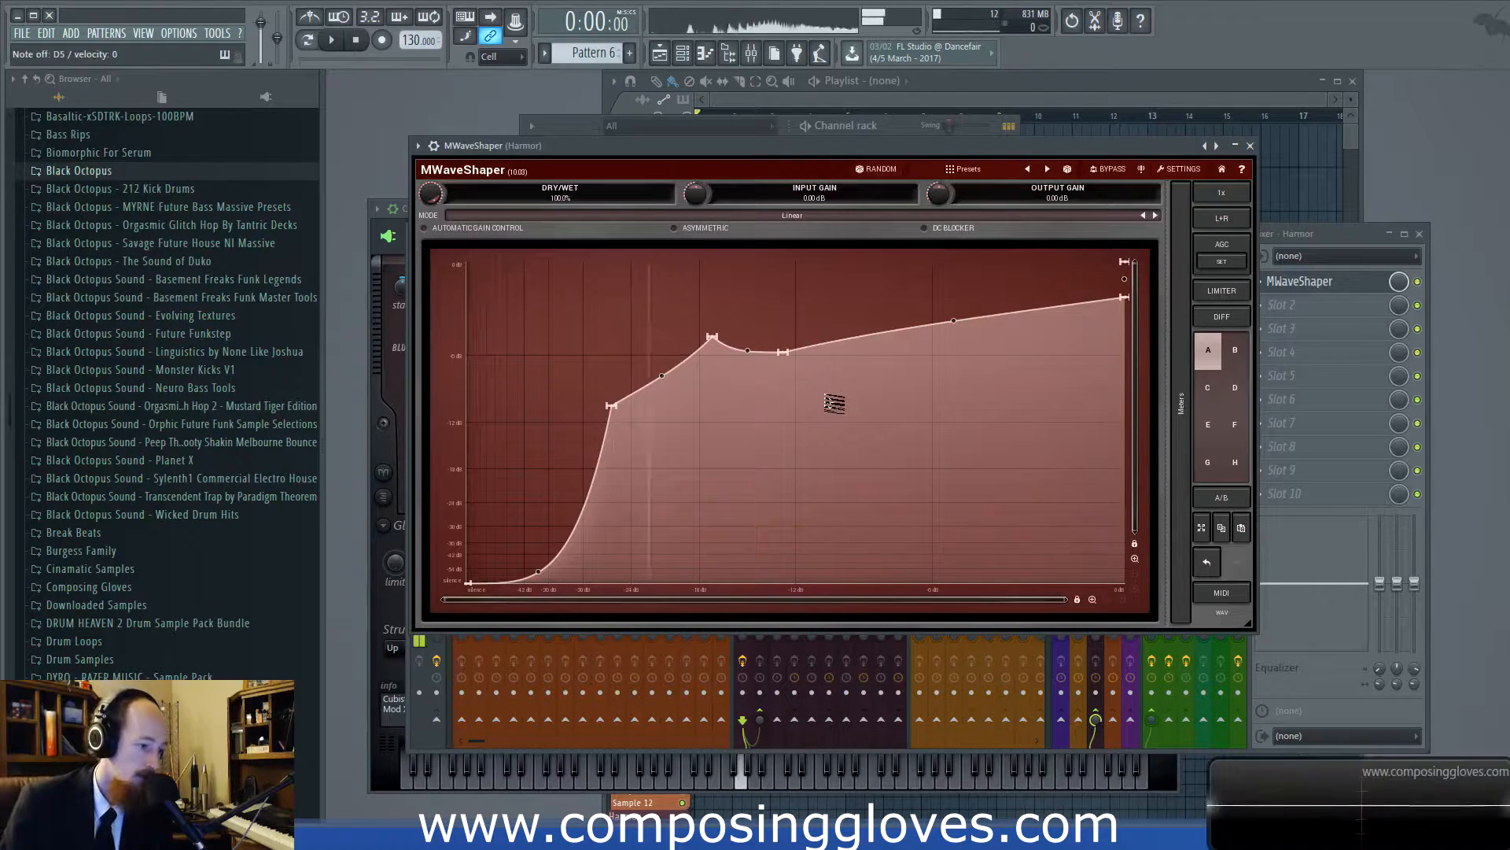
pyautogui.click(1156, 216)
pyautogui.click(1156, 217)
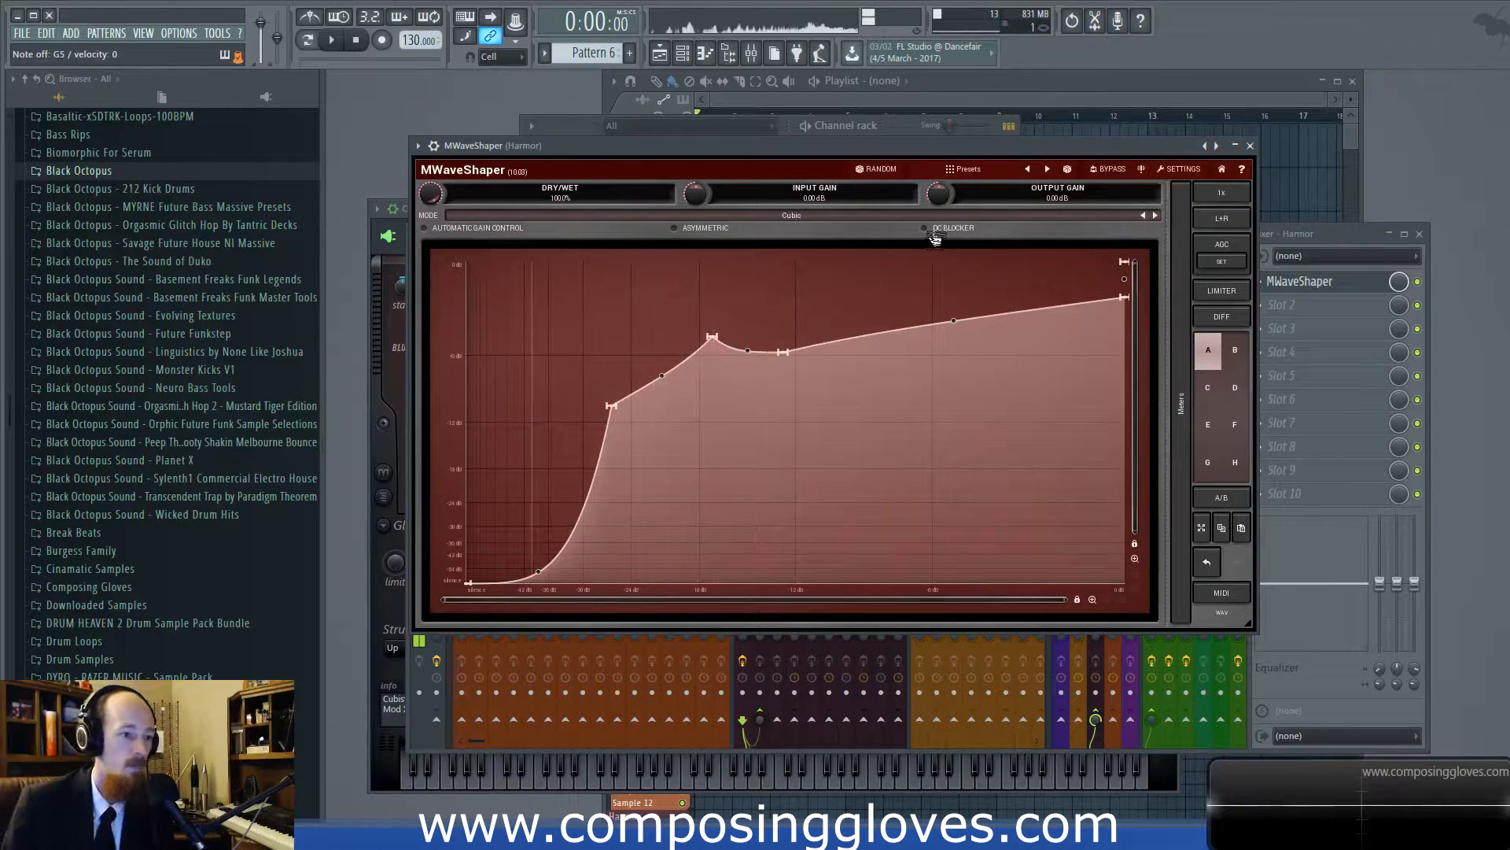
pyautogui.click(689, 234)
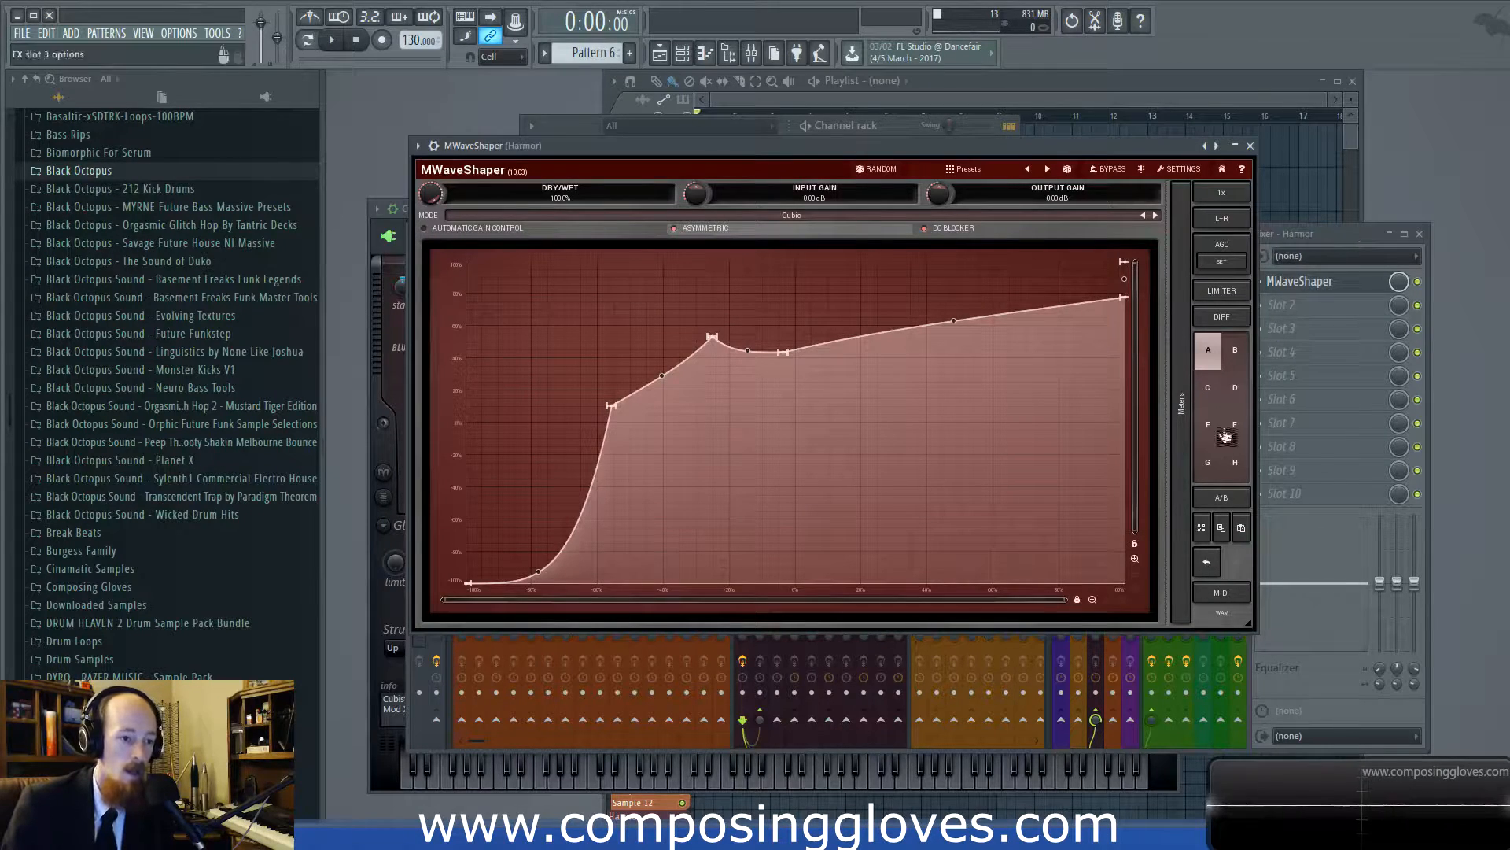
# Step: Resize the plugin window to be slightly narrower and turn on Automatic Gain Control
pyautogui.moveTo(1252, 629); pyautogui.dragTo(831, 520)
pyautogui.moveTo(954, 519); pyautogui.dragTo(1202, 631)
pyautogui.click(462, 231)
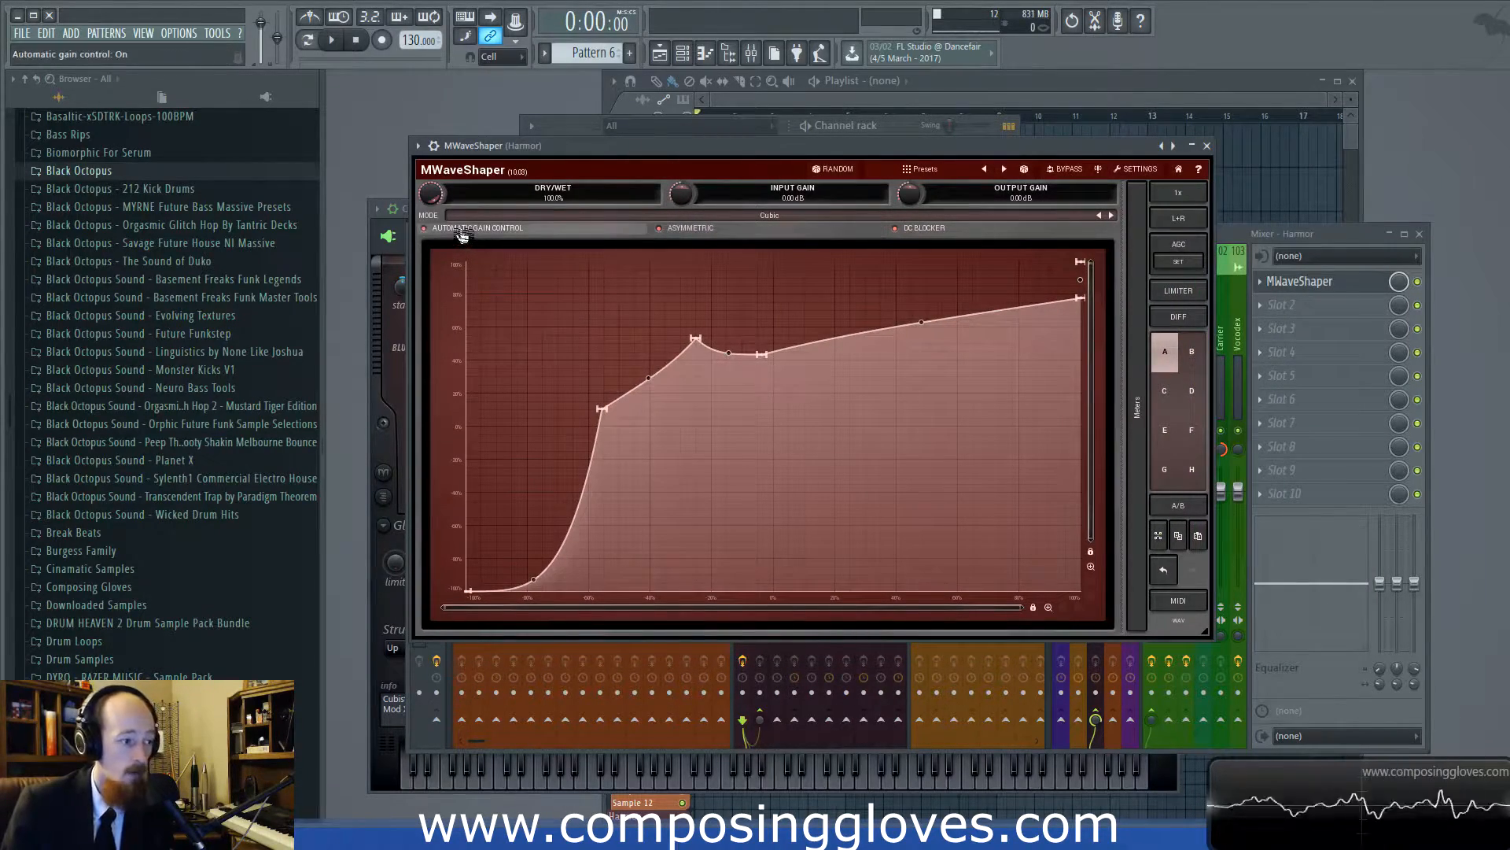
# Step: Bring the mixer forward to view the Harmor track, then return to MWaveShaper and set its mode to Linear
pyautogui.click(1347, 245)
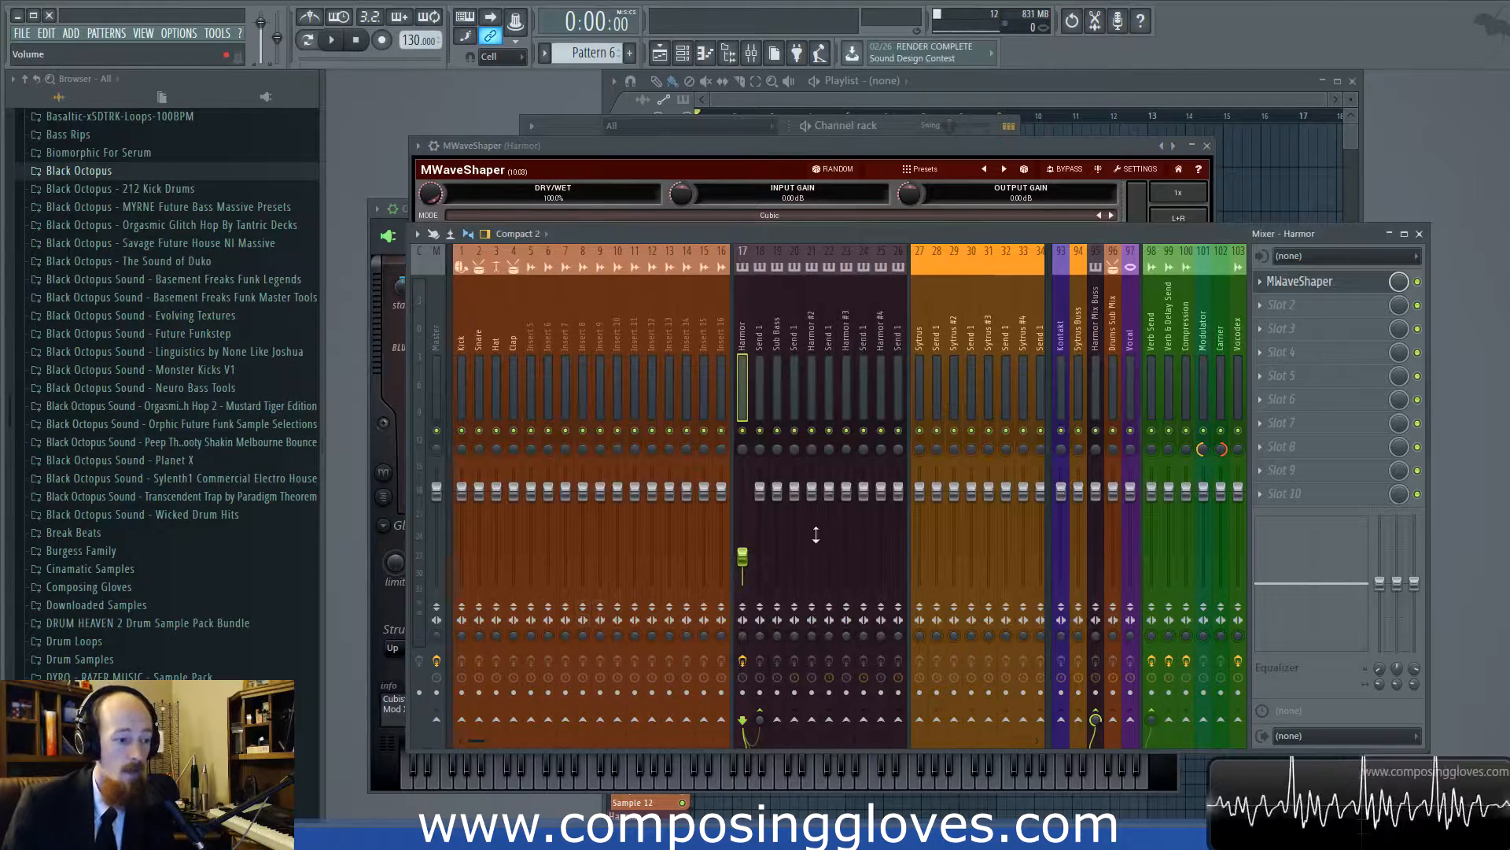
pyautogui.click(823, 142)
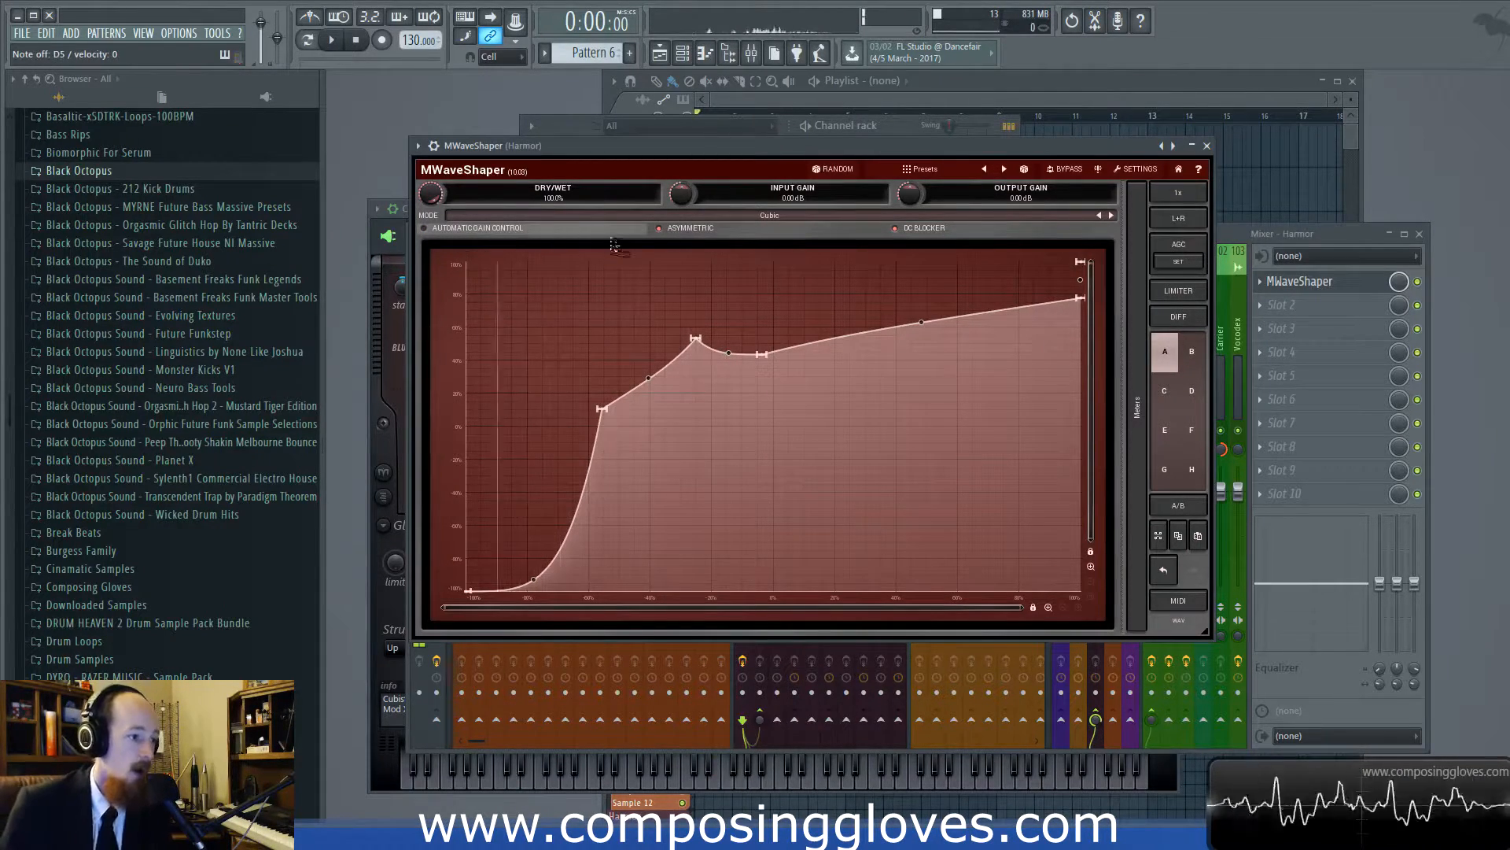
pyautogui.click(1099, 218)
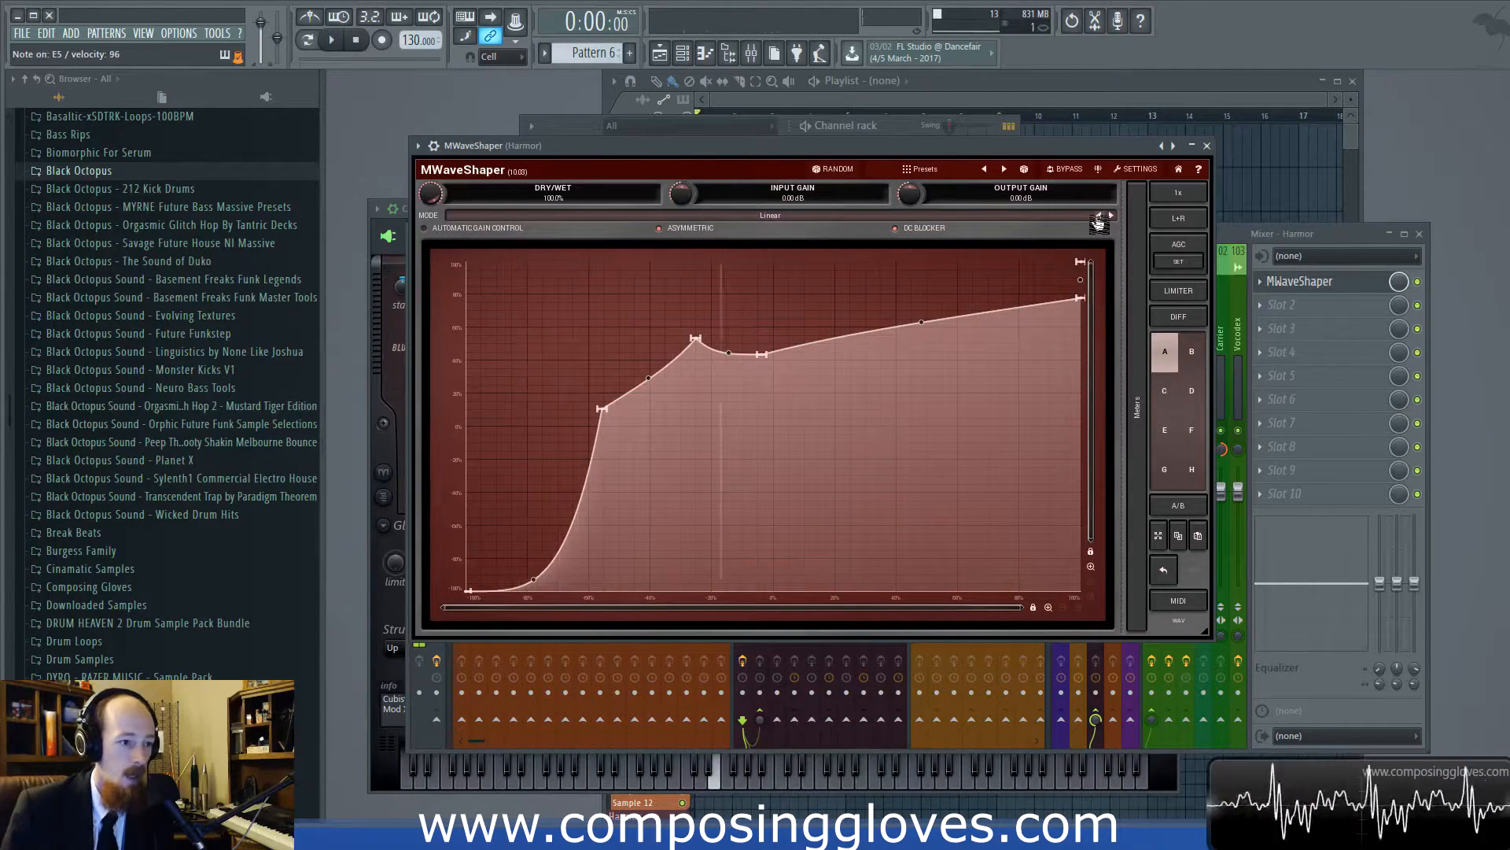
# Step: Switch to Chrome and look through the MeldaProduction product page for MWaveShaper
pyautogui.click(313, 727)
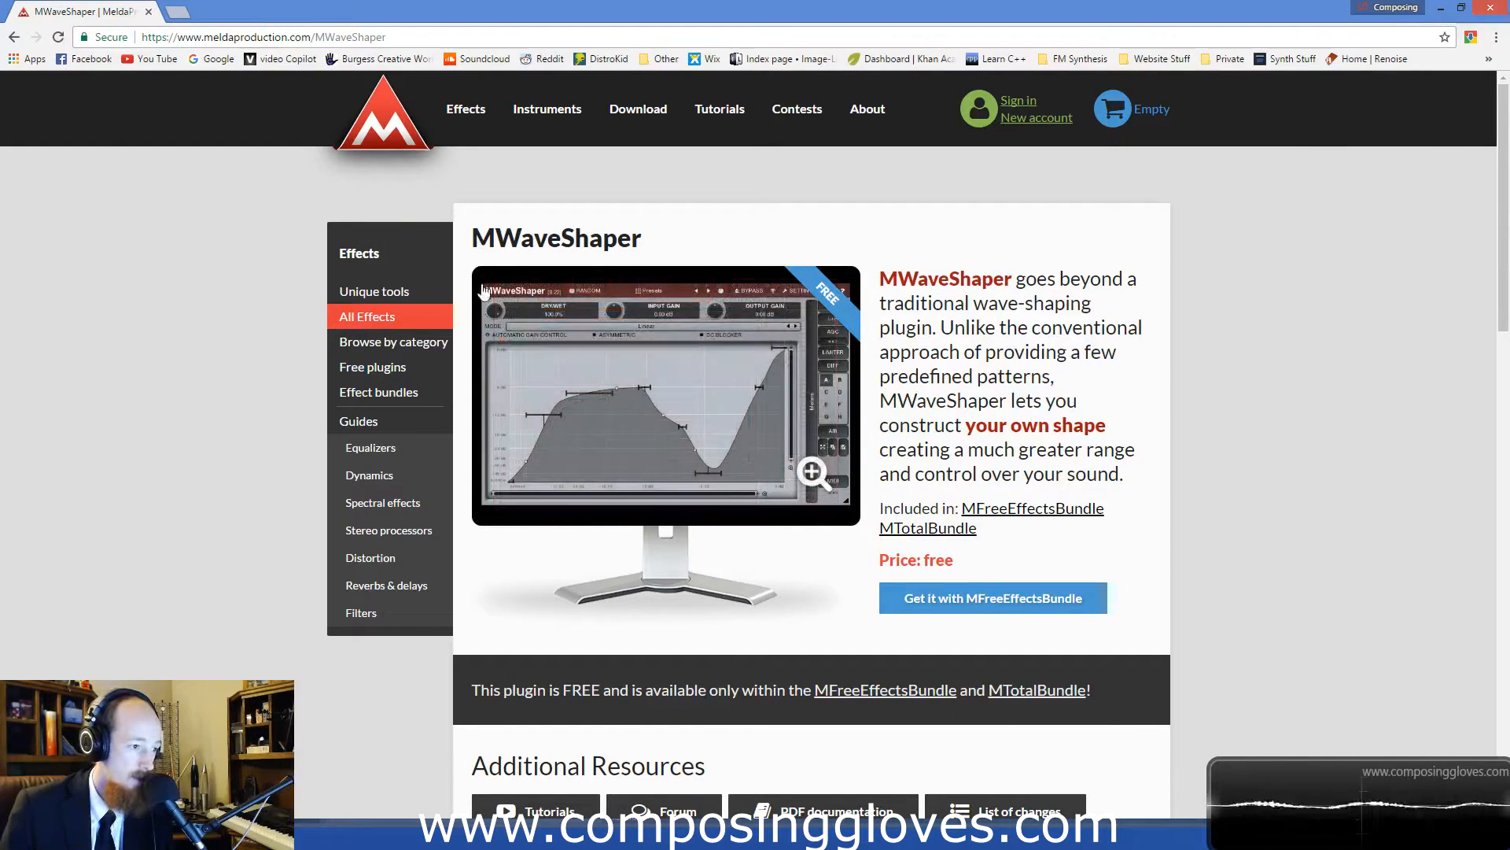
pyautogui.scroll(-7, 1277, 330)
pyautogui.scroll(6, 1277, 330)
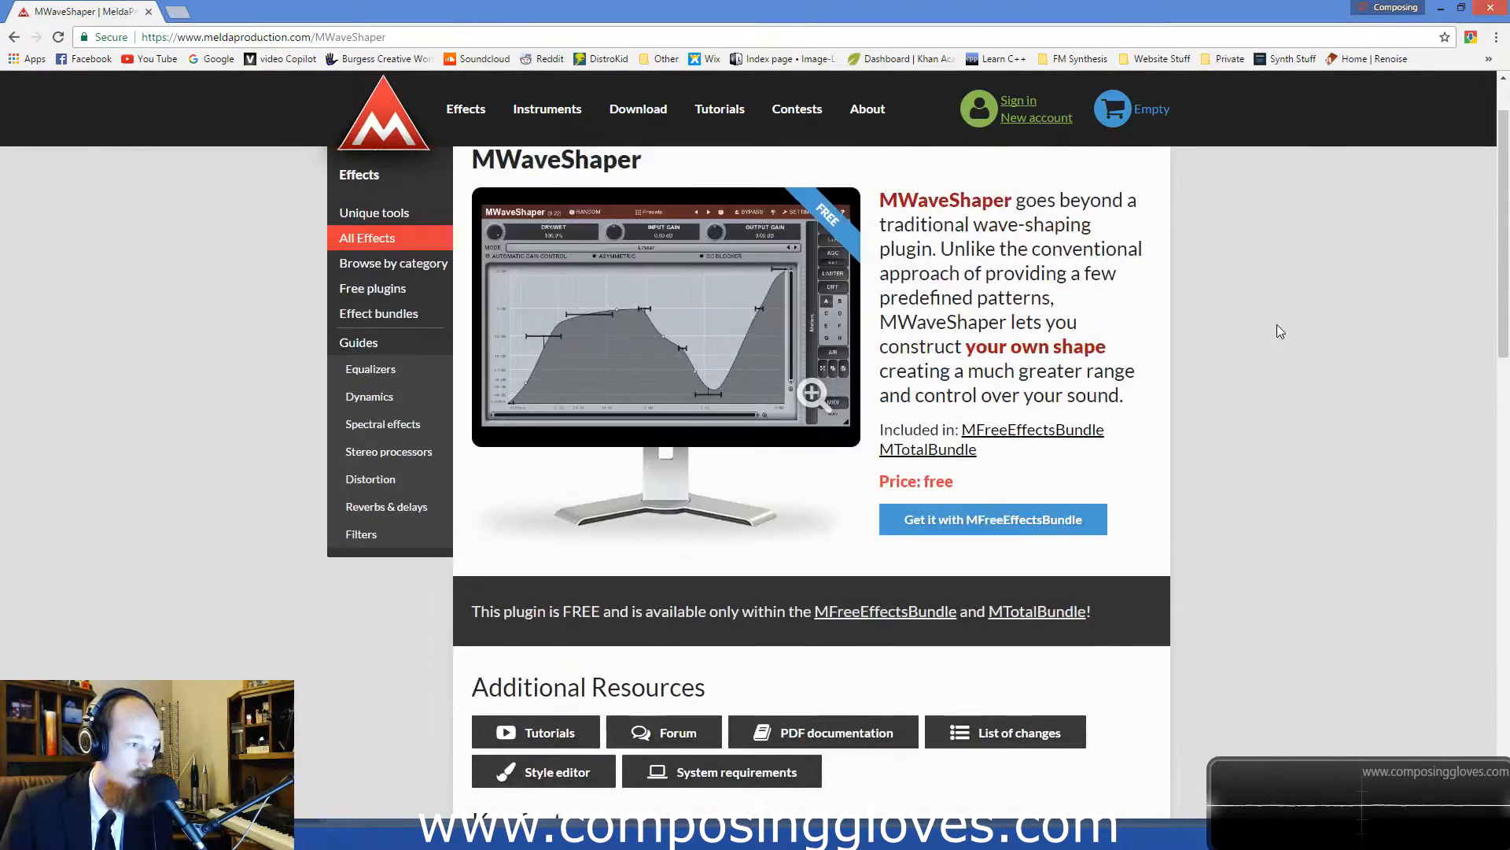
# Step: Return to FL Studio from Chrome and expand the level meters in MWaveShaper
pyautogui.click(307, 834)
pyautogui.click(318, 747)
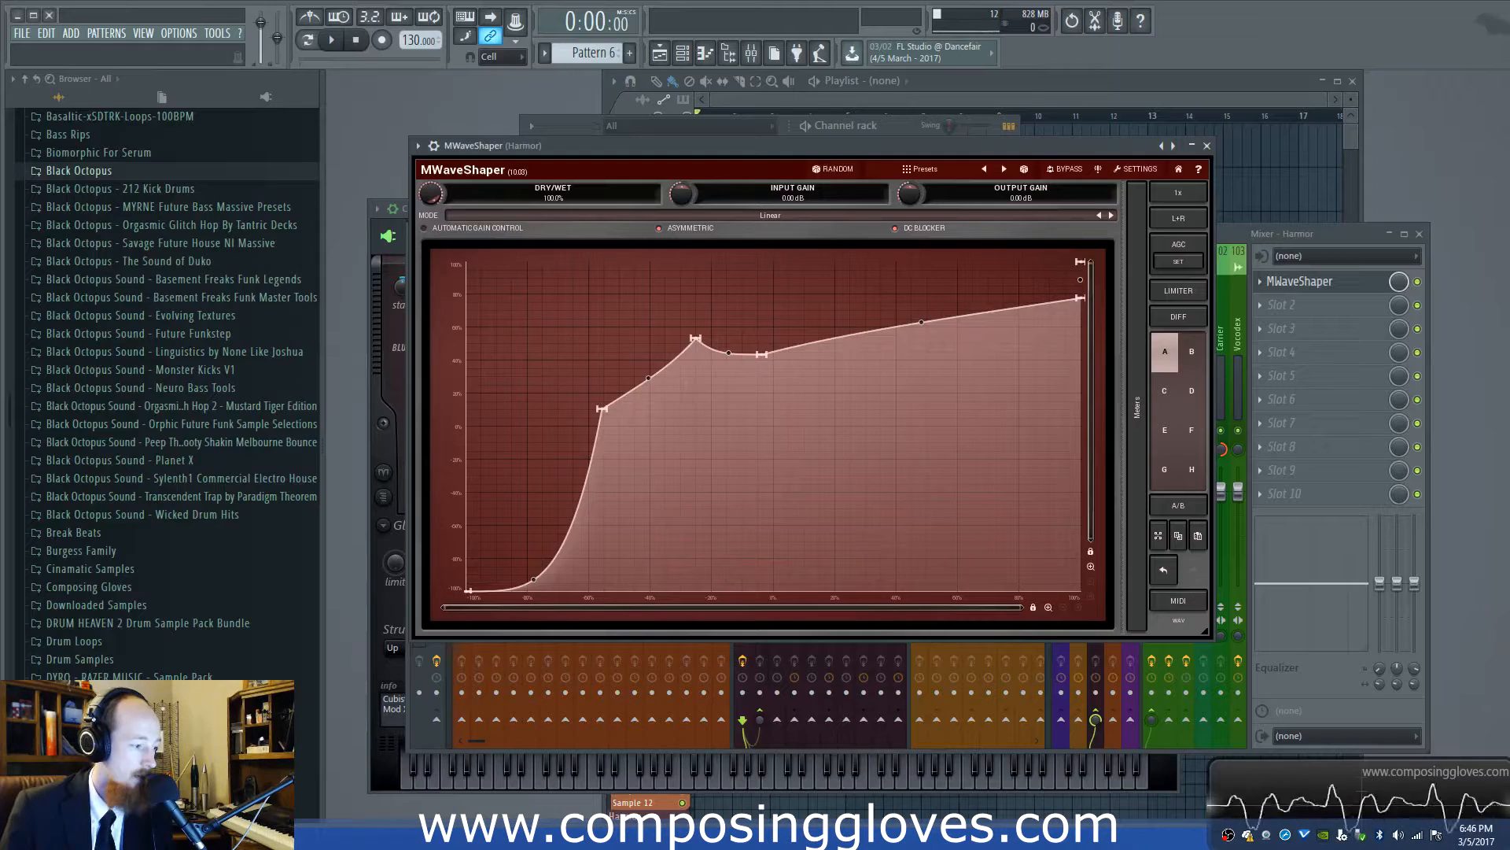
pyautogui.click(1145, 427)
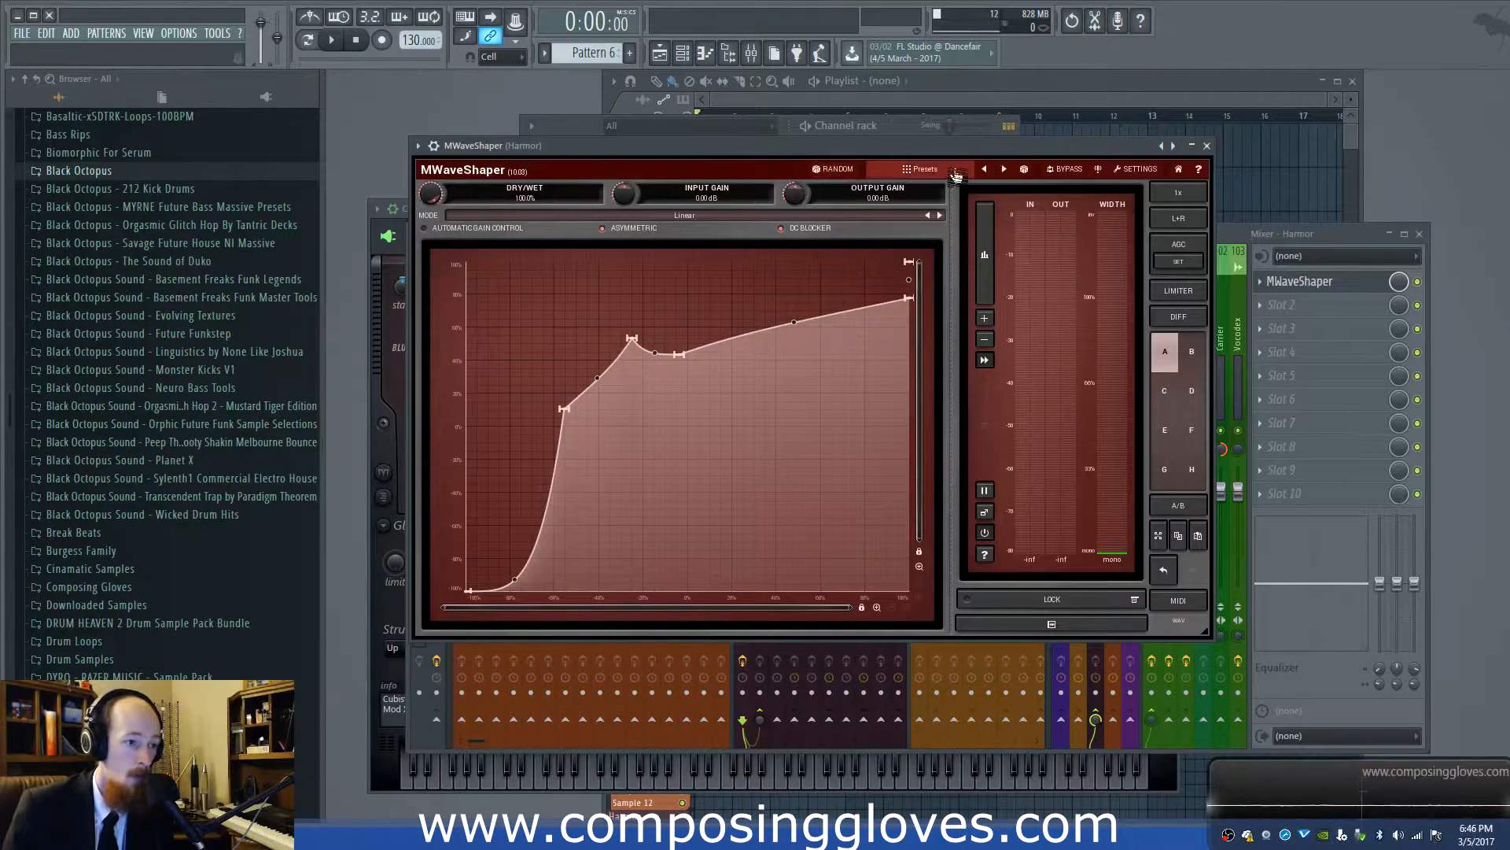
# Step: Load the Hardcore preset from MWaveShaper's preset browser and close the browser
pyautogui.click(942, 171)
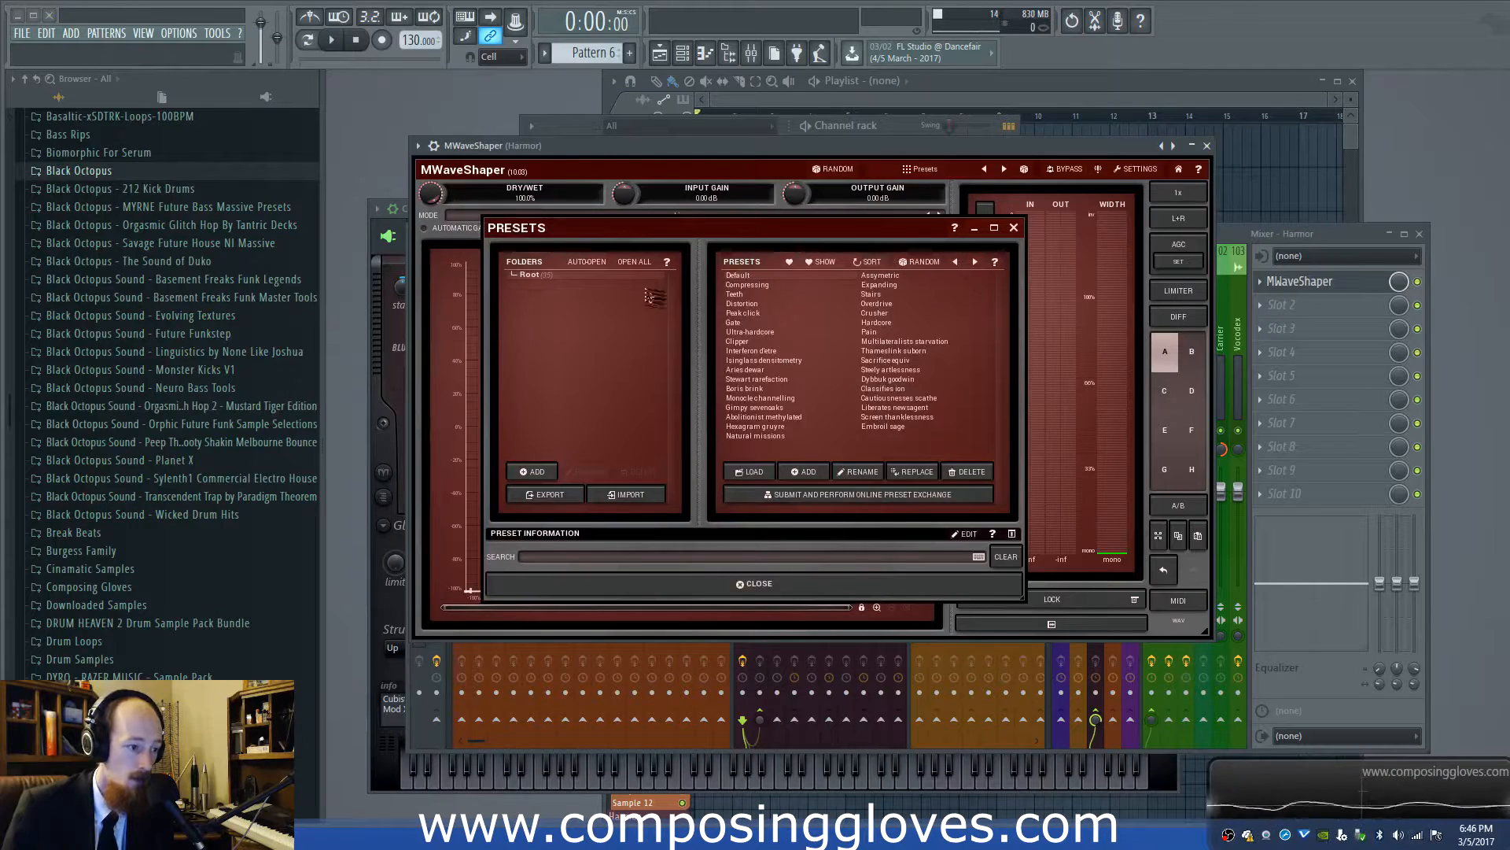
pyautogui.click(876, 323)
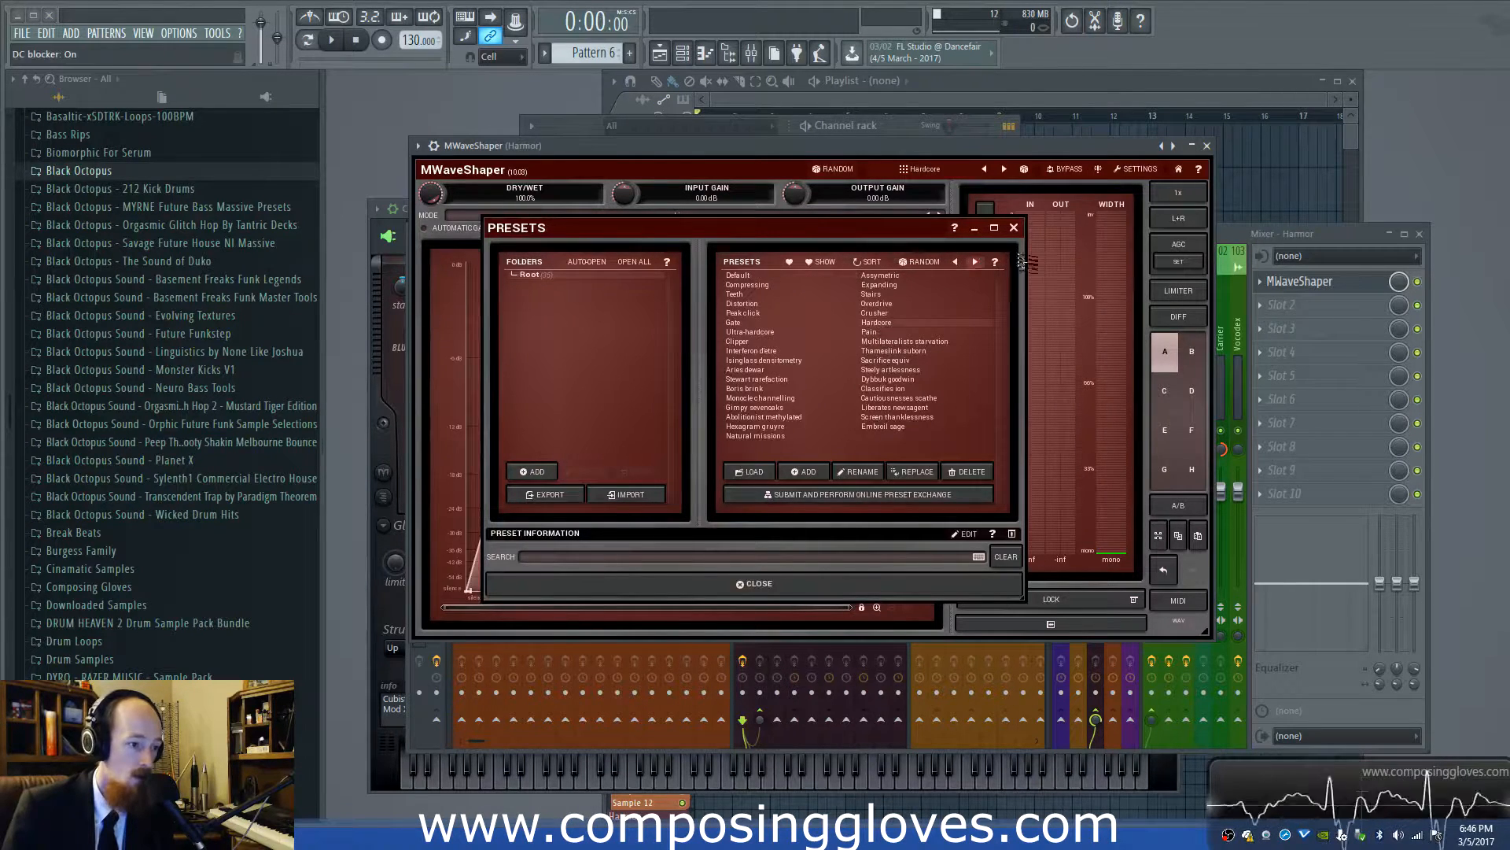
pyautogui.click(1013, 230)
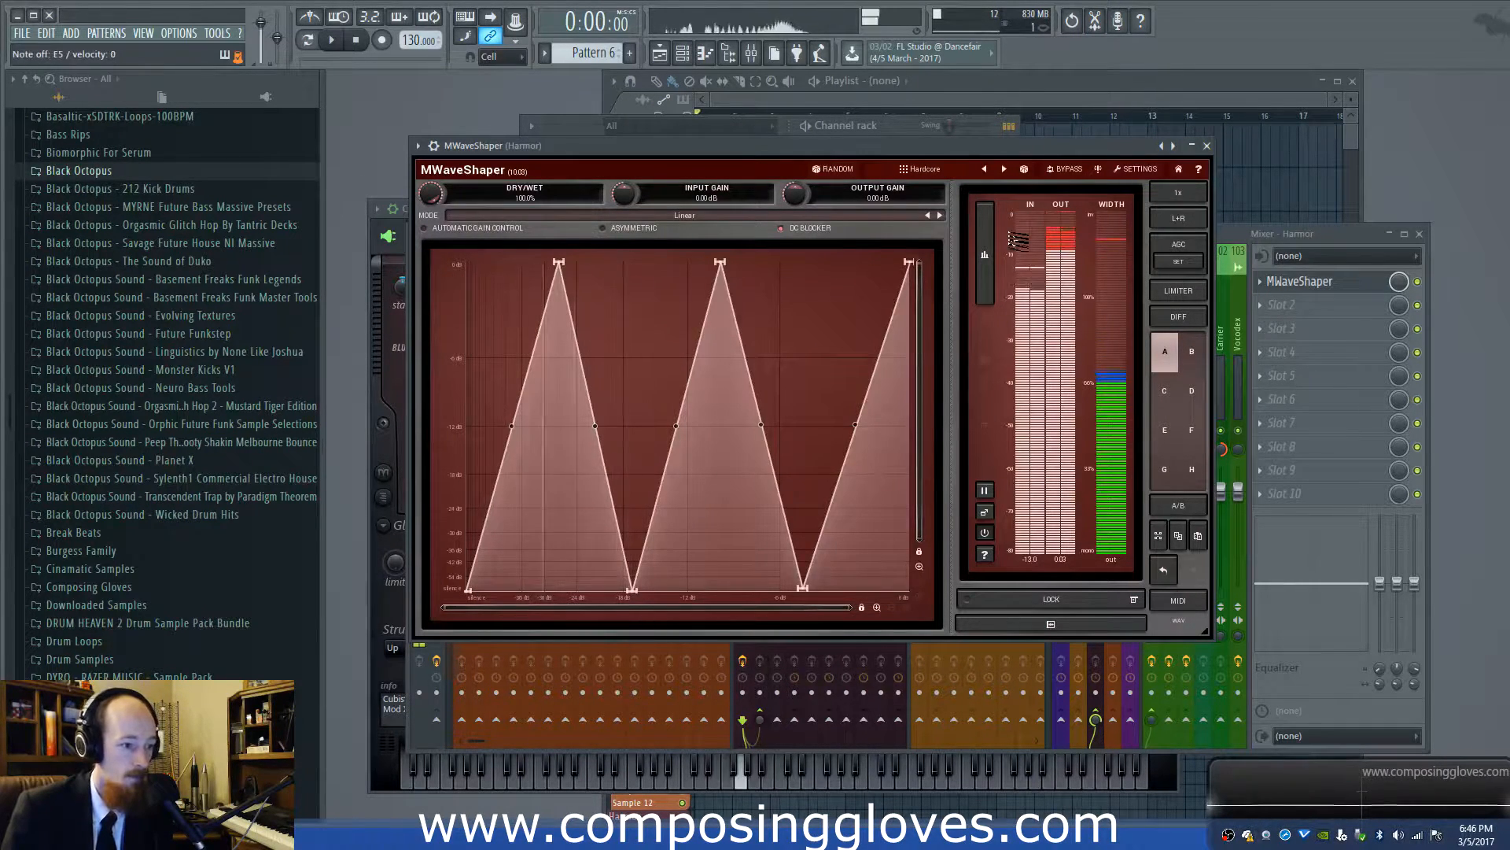
# Step: Audition the presets following Hardcore: Ultra-hardcore, Pain, Clipper and Multilateralists starvation, stopping the sound after Pain
pyautogui.click(1003, 170)
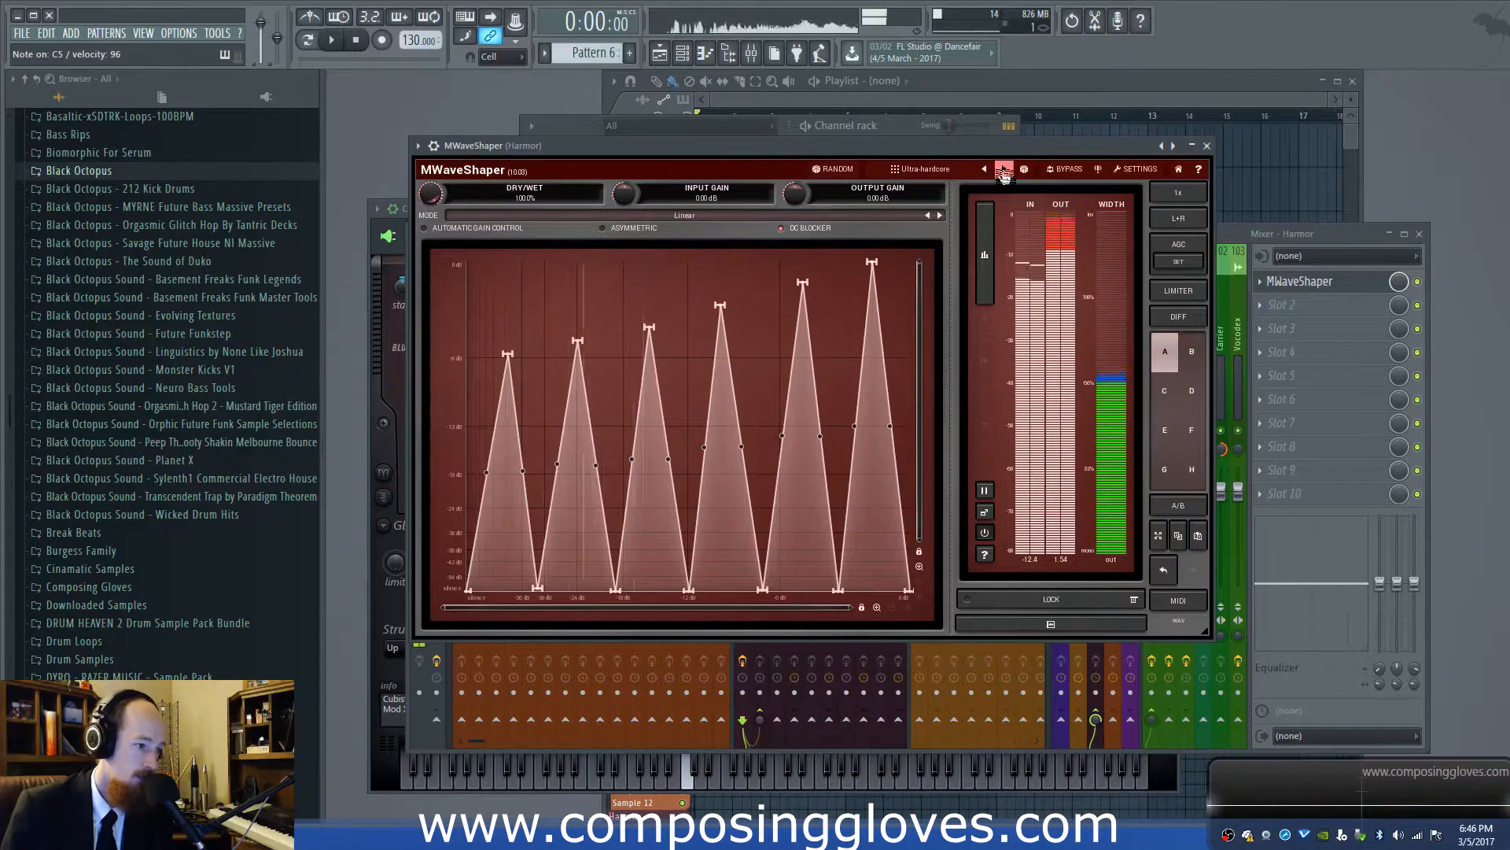
pyautogui.click(1004, 169)
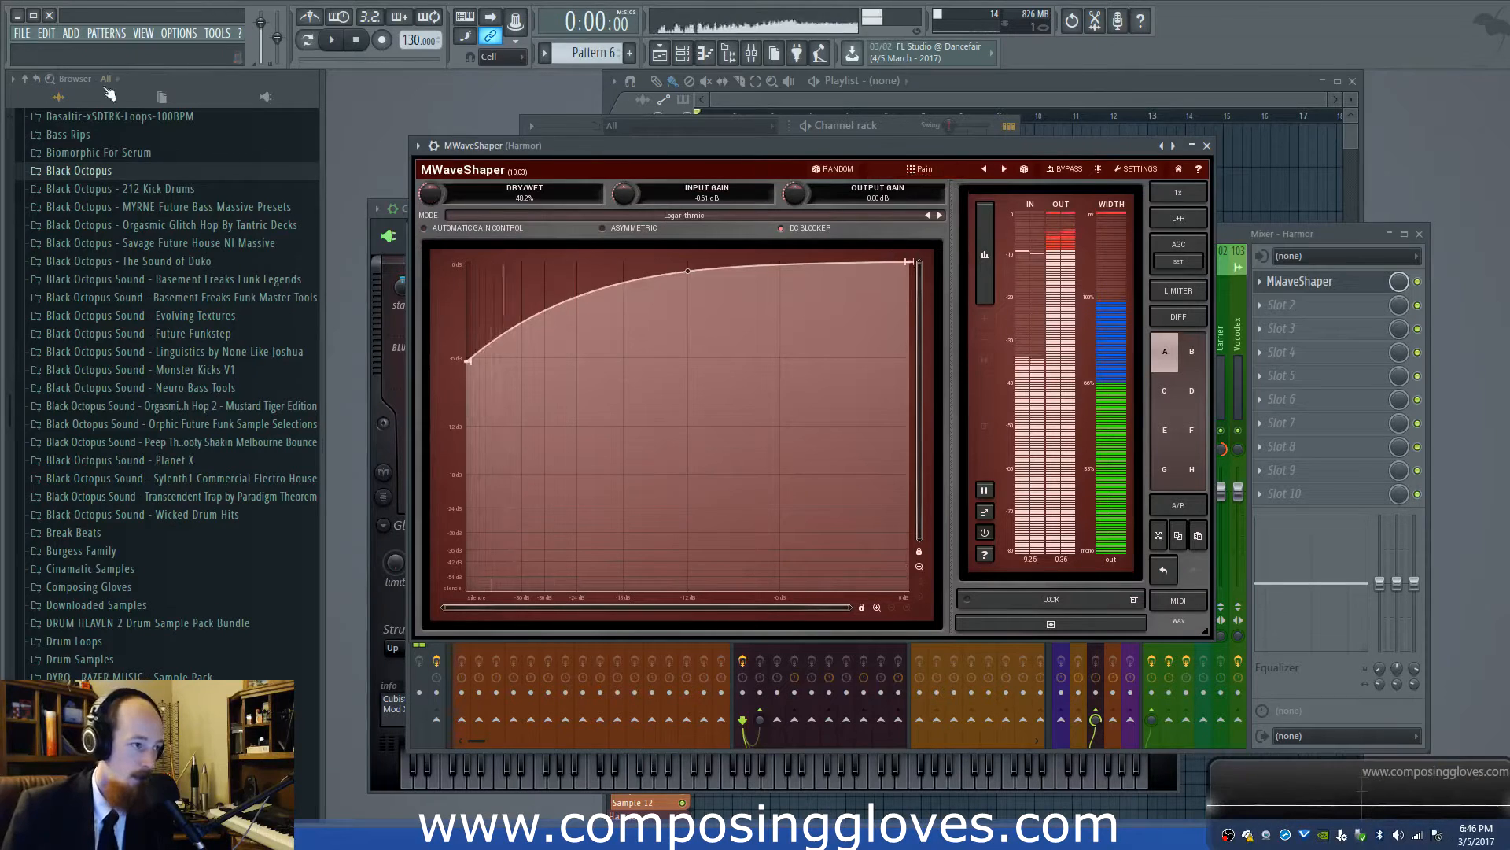
pyautogui.click(356, 40)
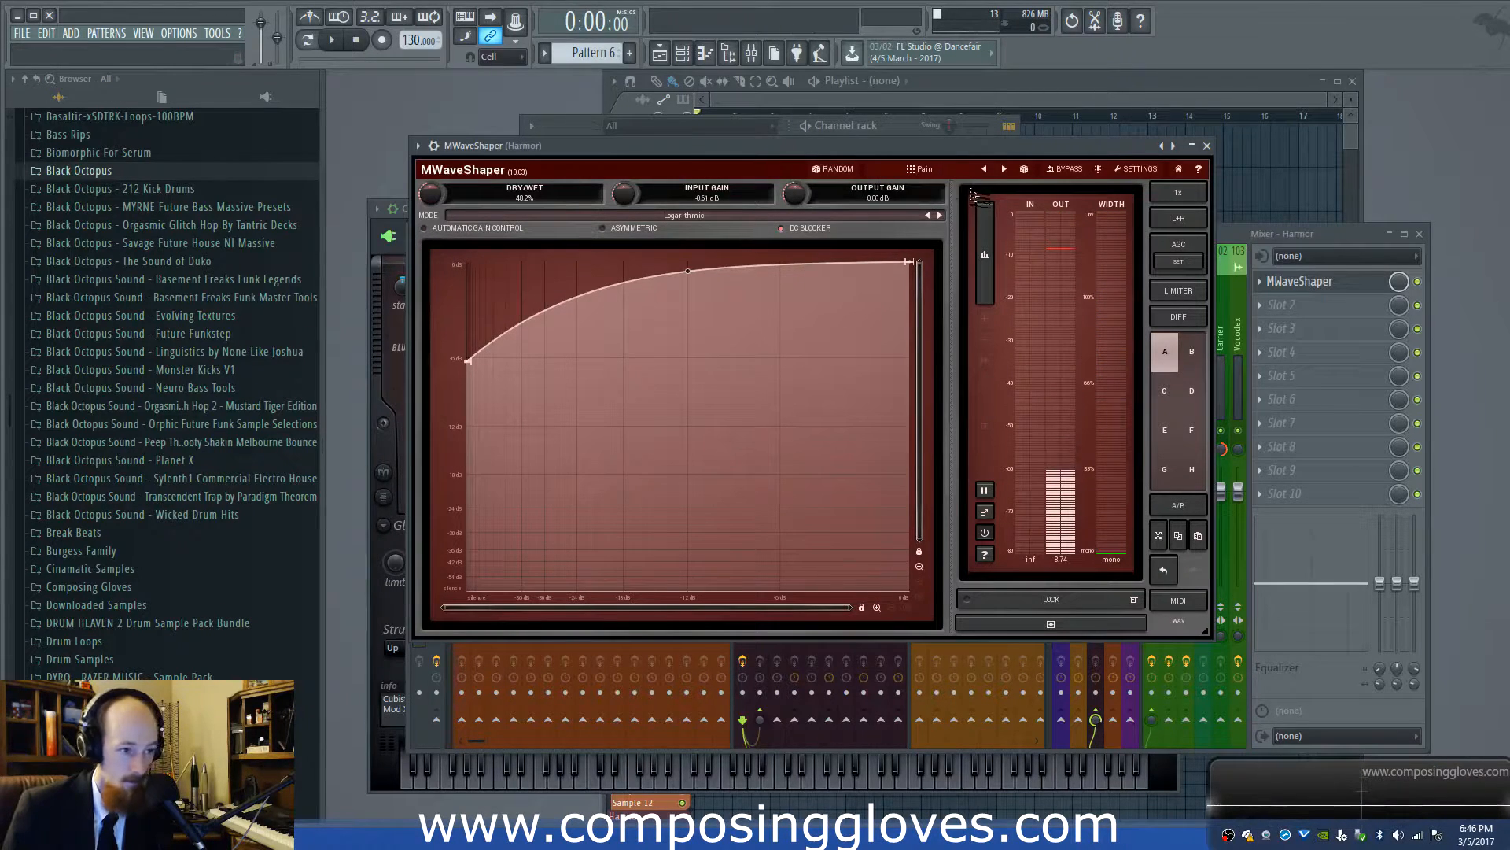
pyautogui.click(1024, 169)
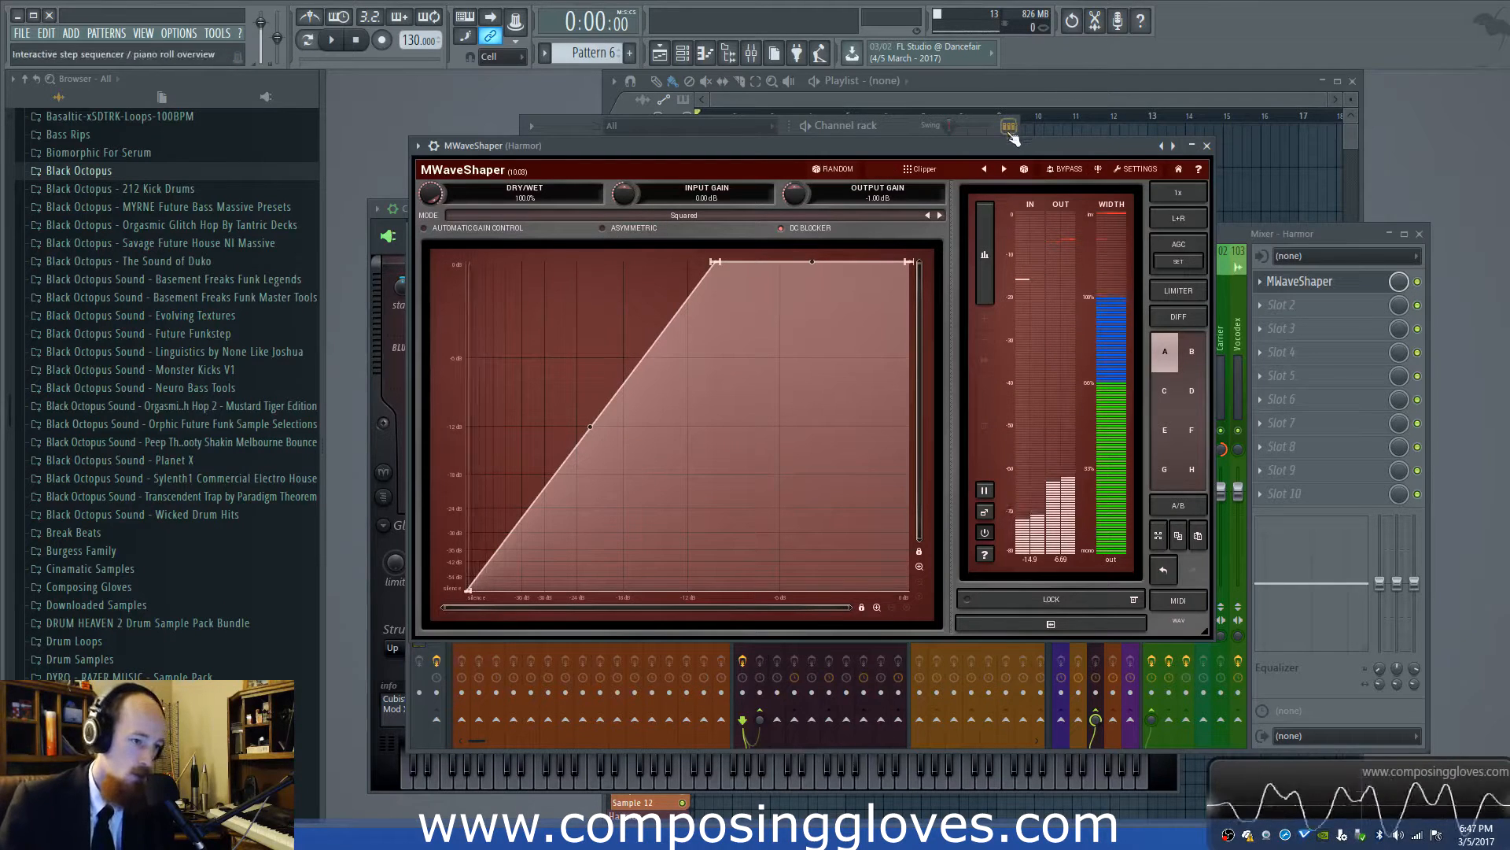
pyautogui.click(1006, 169)
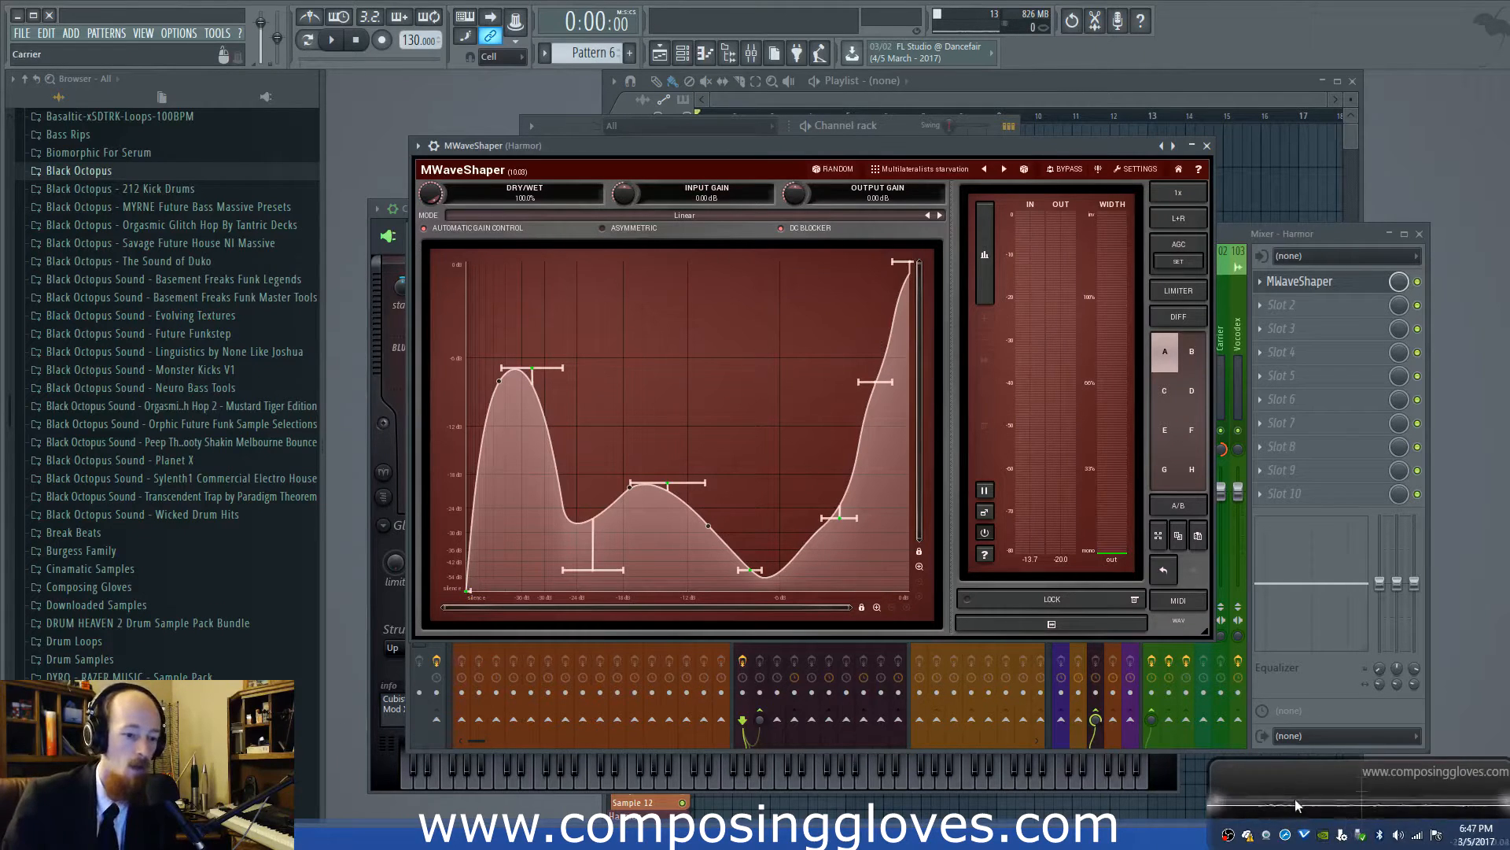
# Step: Shift the MWaveShaper window slightly sideways, view the effect plugin list for an empty Harmor mixer slot, and return to the plugin
pyautogui.moveTo(915, 140); pyautogui.dragTo(933, 140)
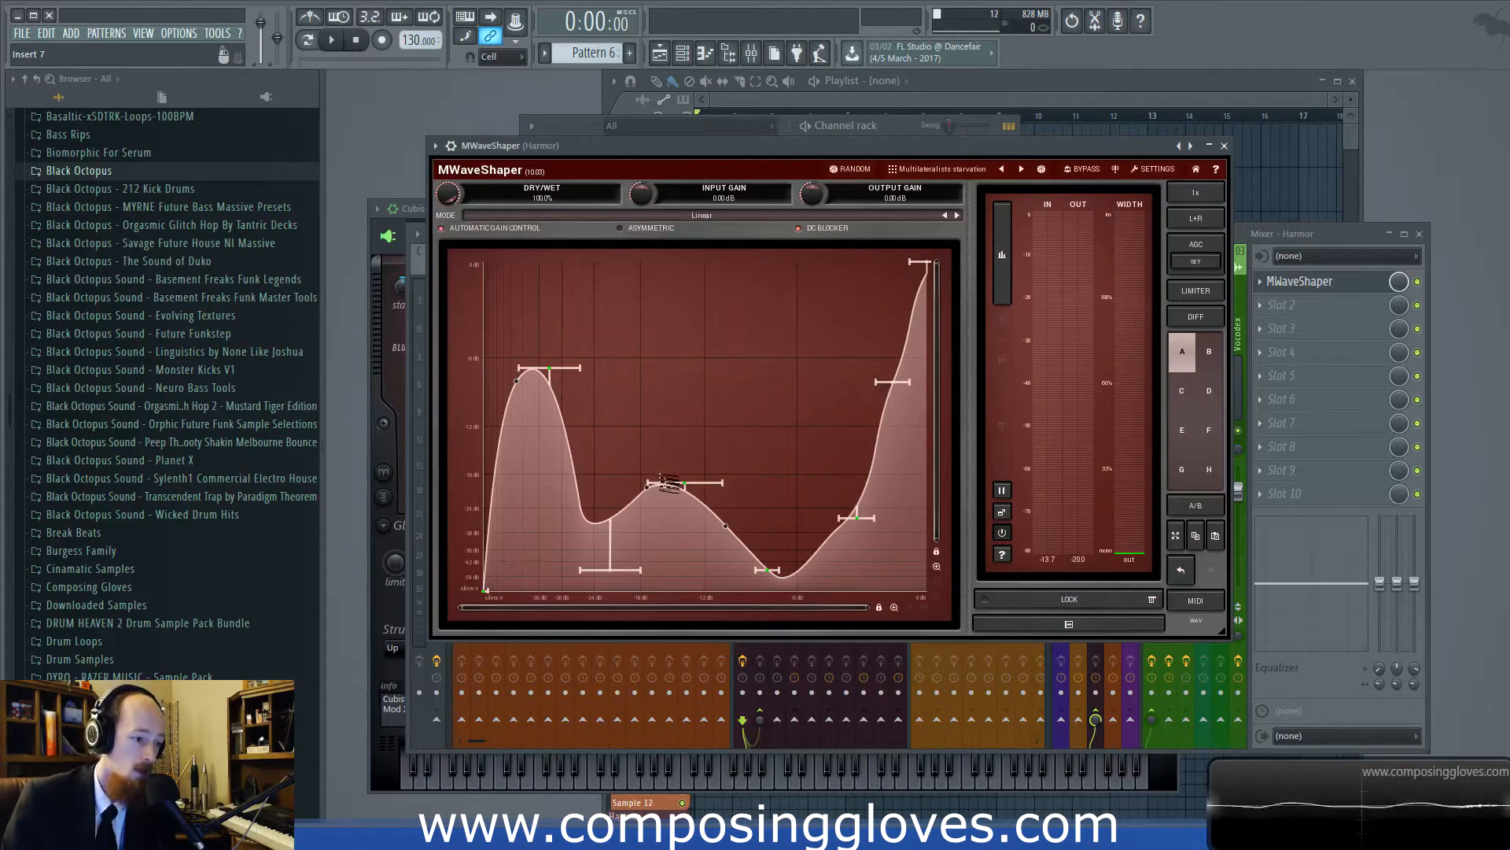
pyautogui.click(1282, 314)
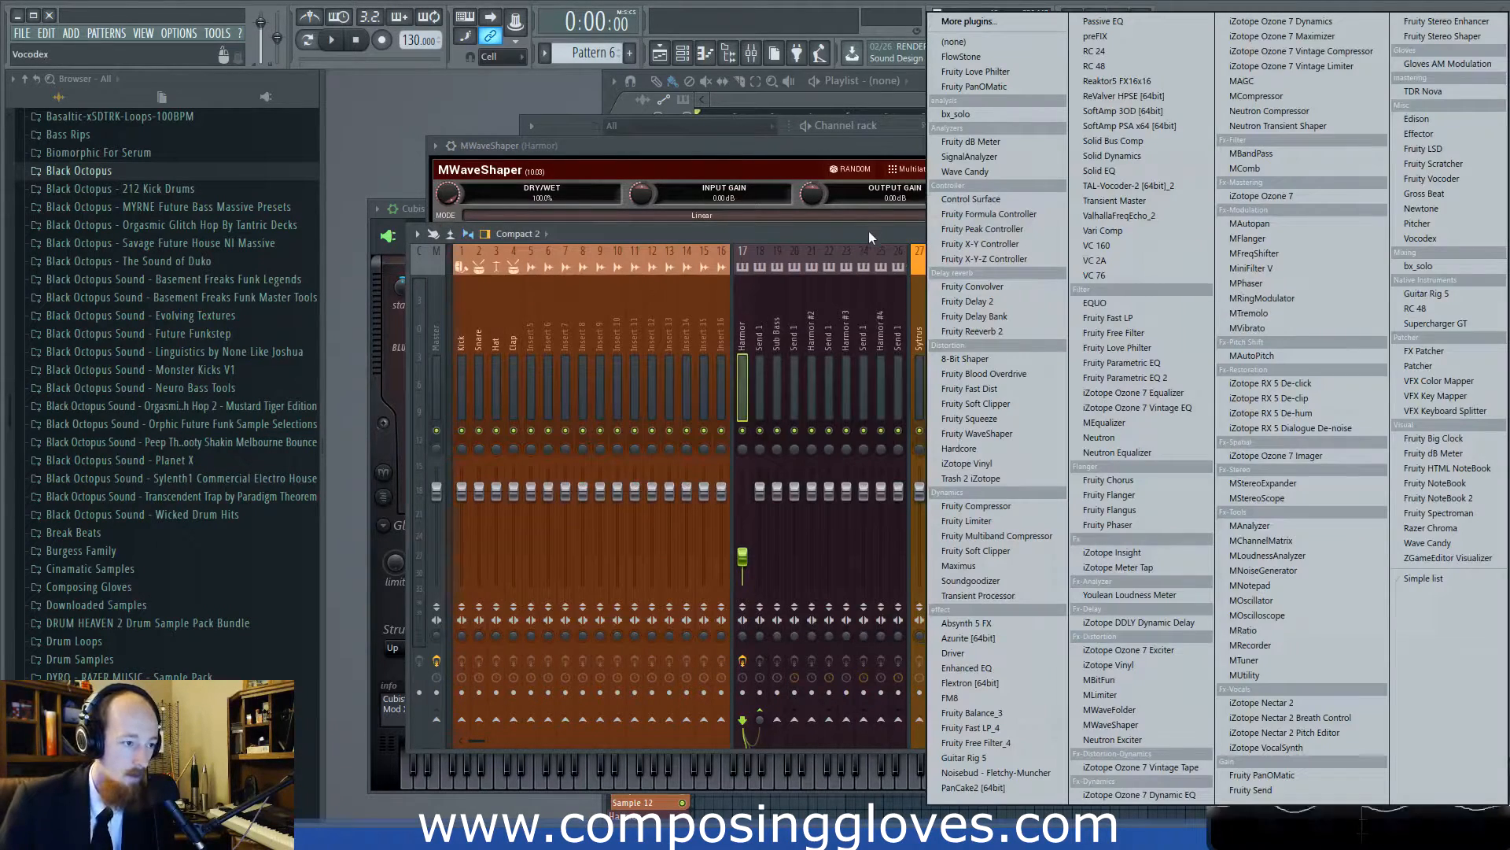
pyautogui.click(875, 231)
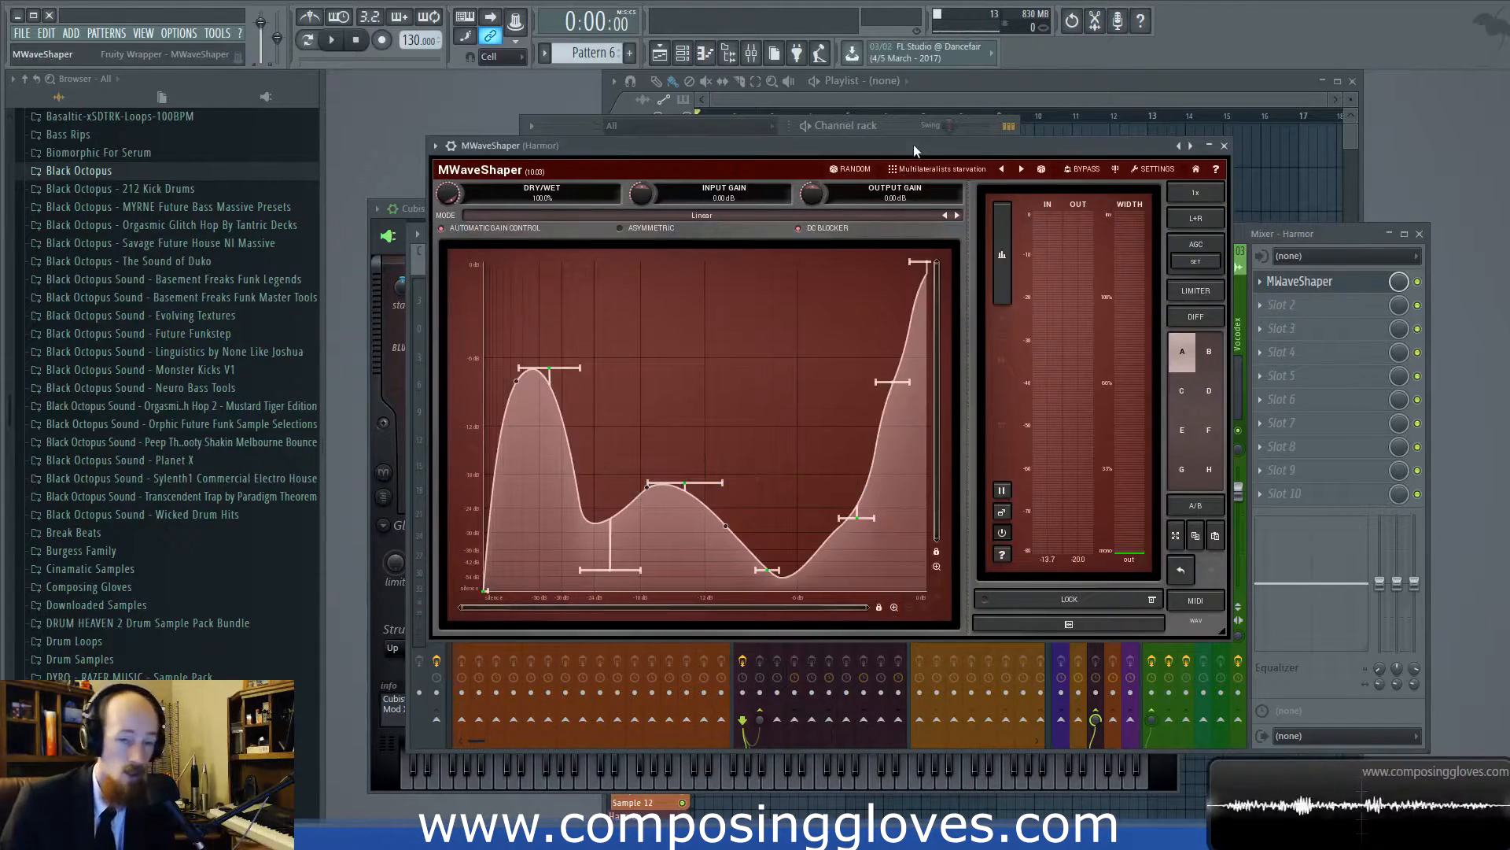
# Step: Advance from Multilateralists starvation to the Interferon d'etre preset and look over the preset browser
pyautogui.click(956, 216)
pyautogui.click(956, 216)
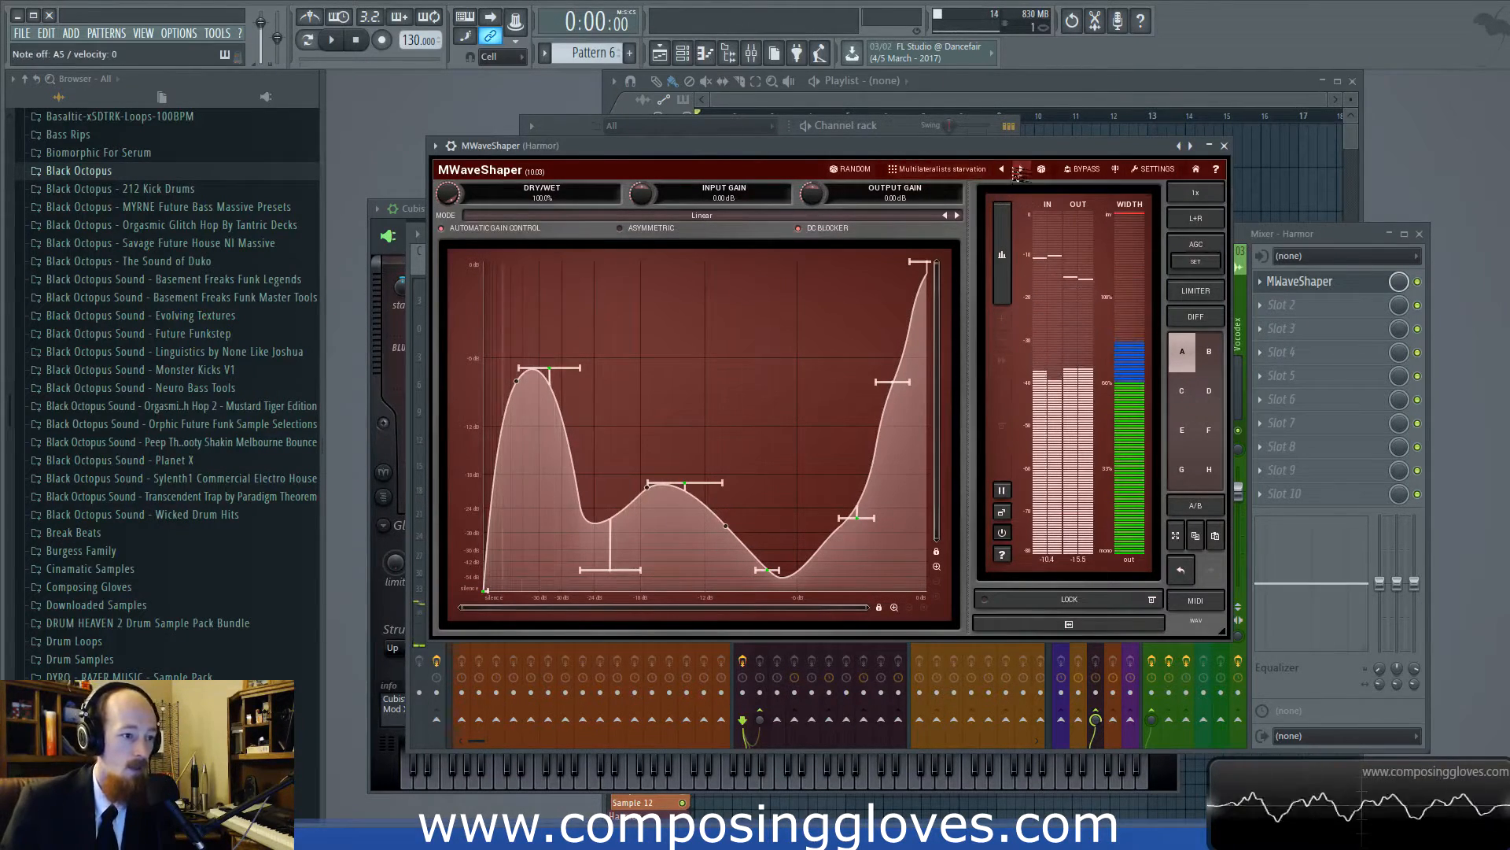
pyautogui.click(1020, 170)
pyautogui.click(948, 175)
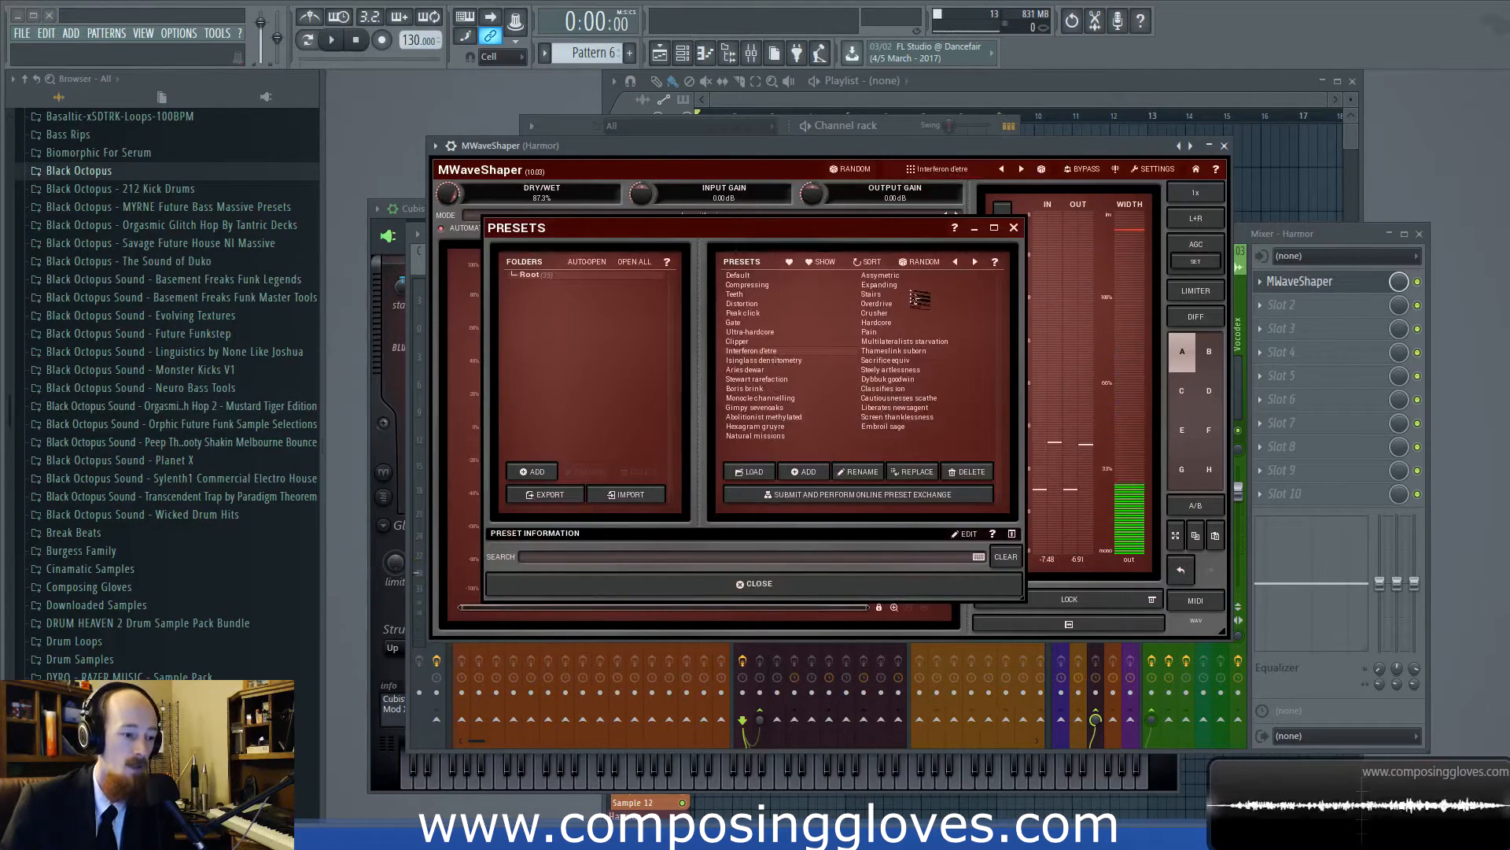
pyautogui.click(1013, 227)
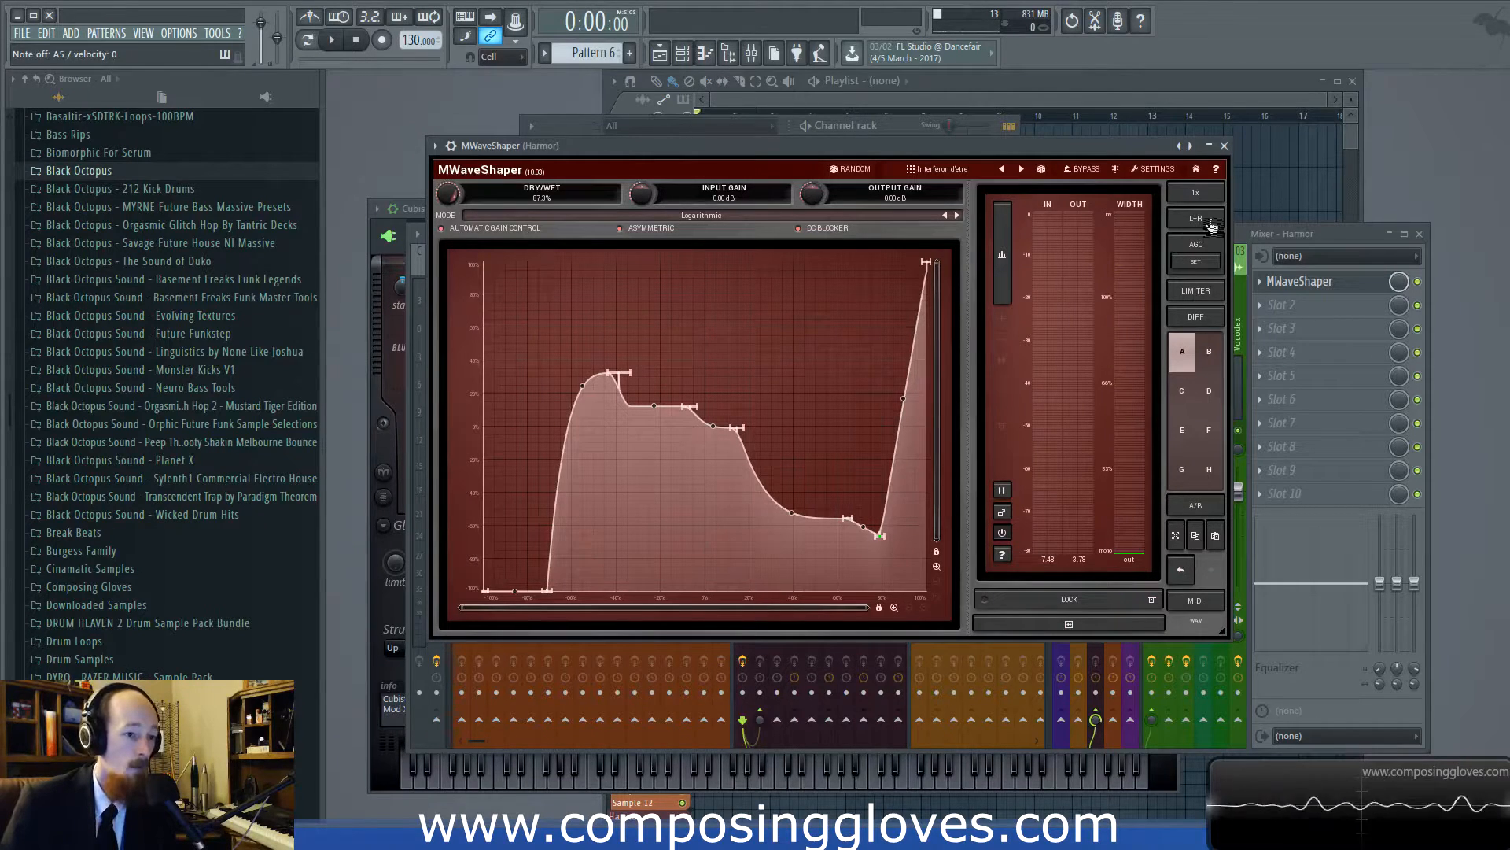
# Step: View MWaveShaper's upsampling options and the shape graph's point properties without changing them
pyautogui.click(1199, 198)
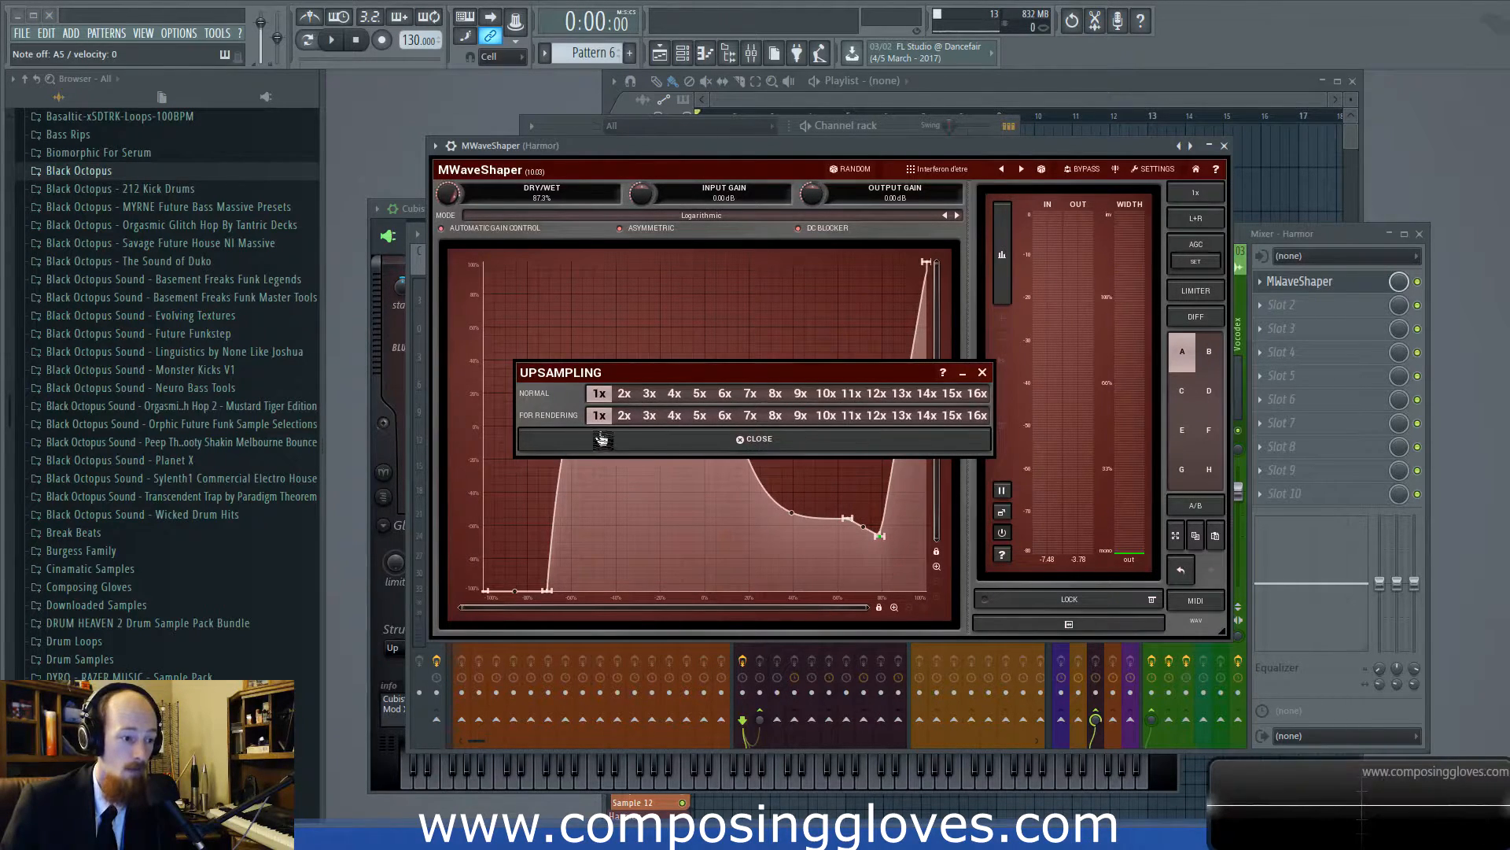
pyautogui.click(984, 374)
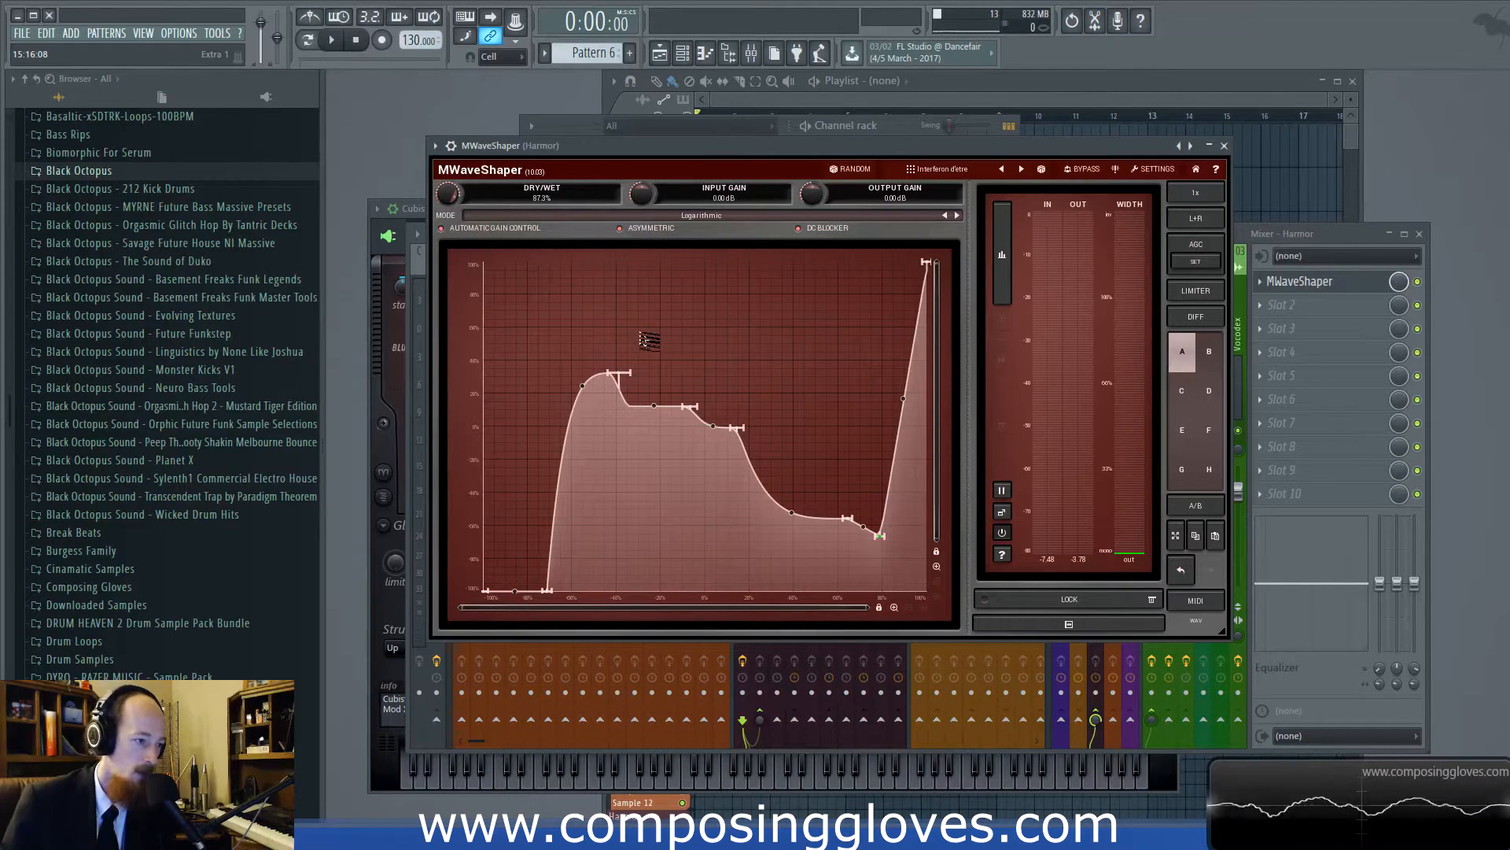
pyautogui.rightClick(616, 326)
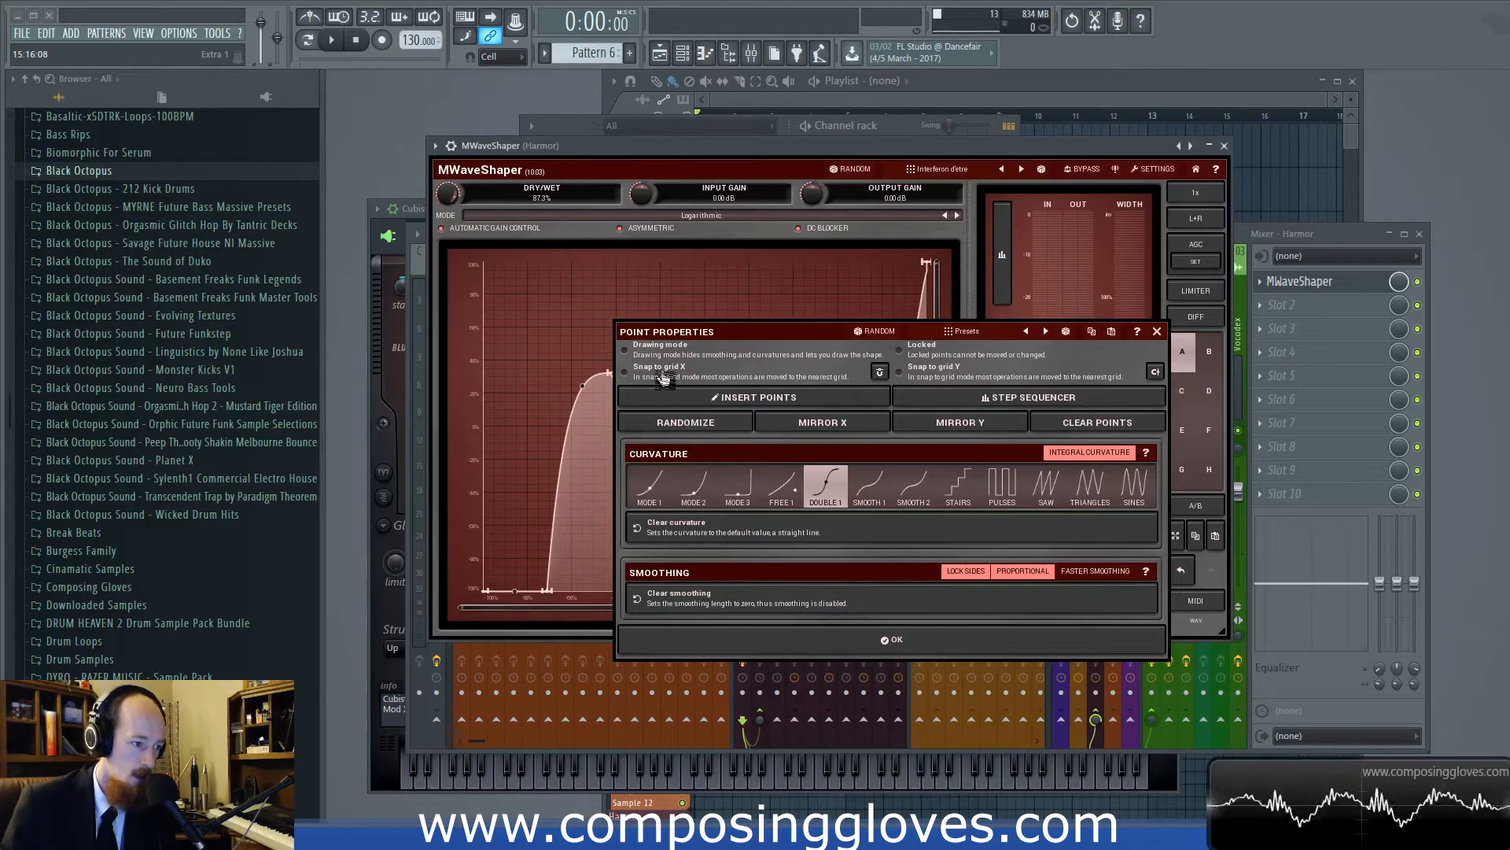
pyautogui.click(1157, 332)
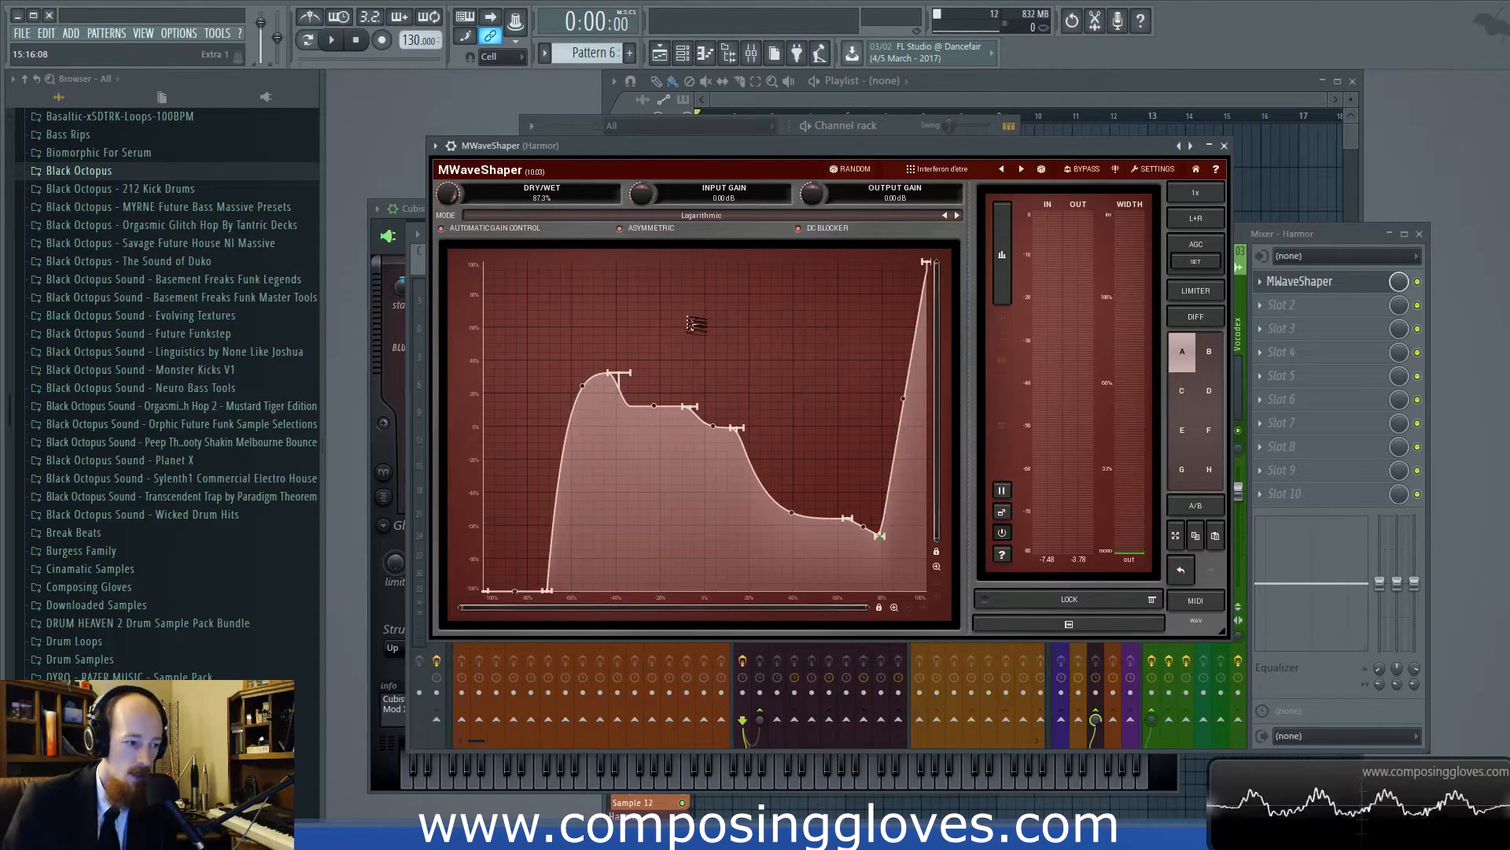
# Step: Set the smoothness of the shape curve's third point to 79.5% and review the point properties
pyautogui.moveTo(625, 373)
pyautogui.mouseDown()
pyautogui.moveTo(642, 376)
pyautogui.moveTo(553, 453)
pyautogui.moveTo(602, 397)
pyautogui.moveTo(591, 369)
pyautogui.moveTo(580, 398)
pyautogui.moveTo(610, 590)
pyautogui.moveTo(562, 346)
pyautogui.moveTo(586, 368)
pyautogui.moveTo(791, 352)
pyautogui.moveTo(555, 354)
pyautogui.moveTo(634, 362)
pyautogui.mouseUp()
pyautogui.rightClick(723, 339)
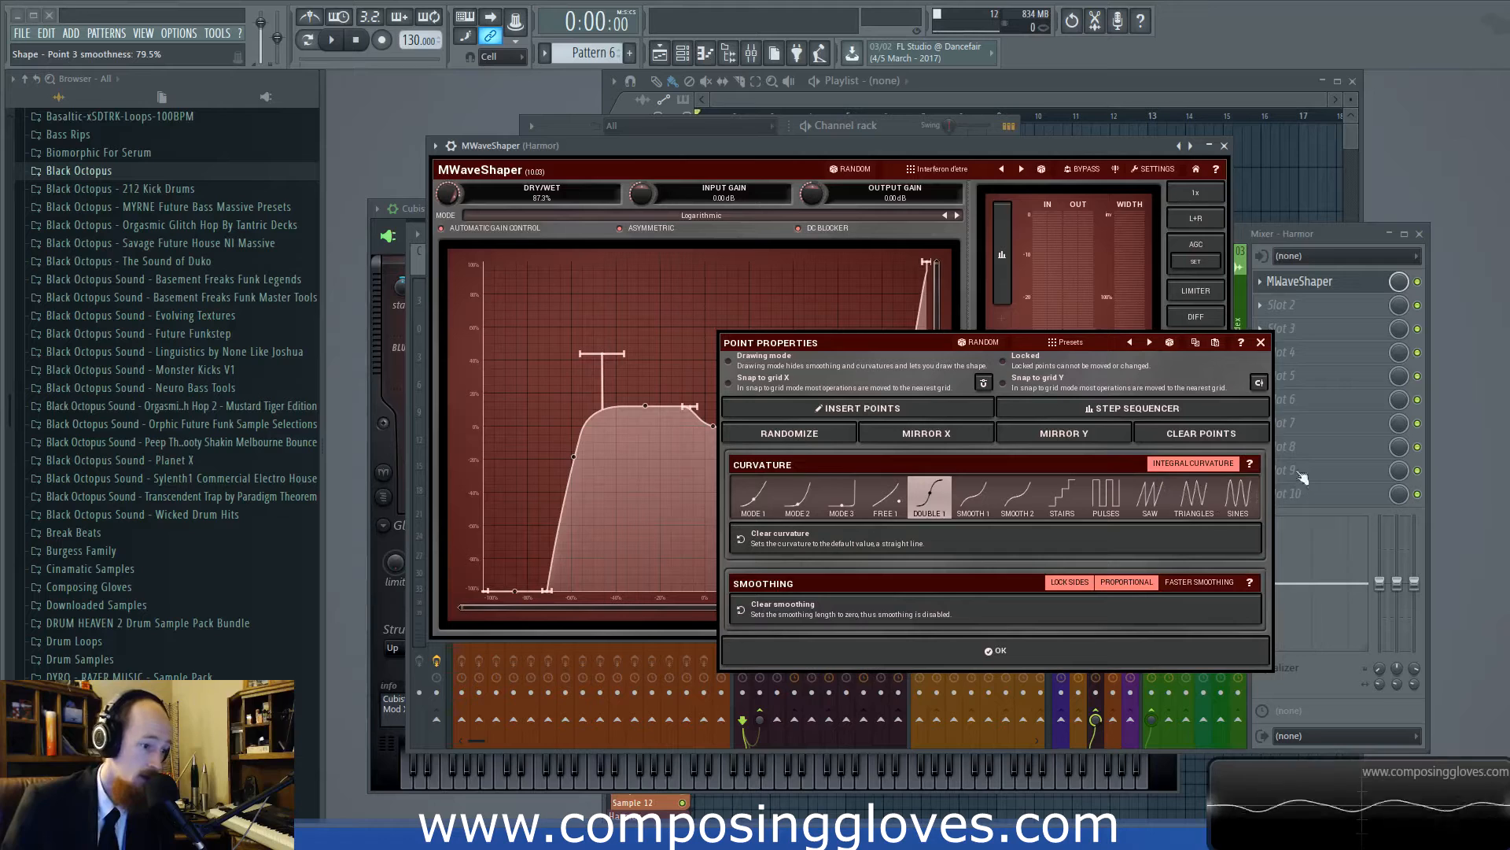
pyautogui.click(1265, 344)
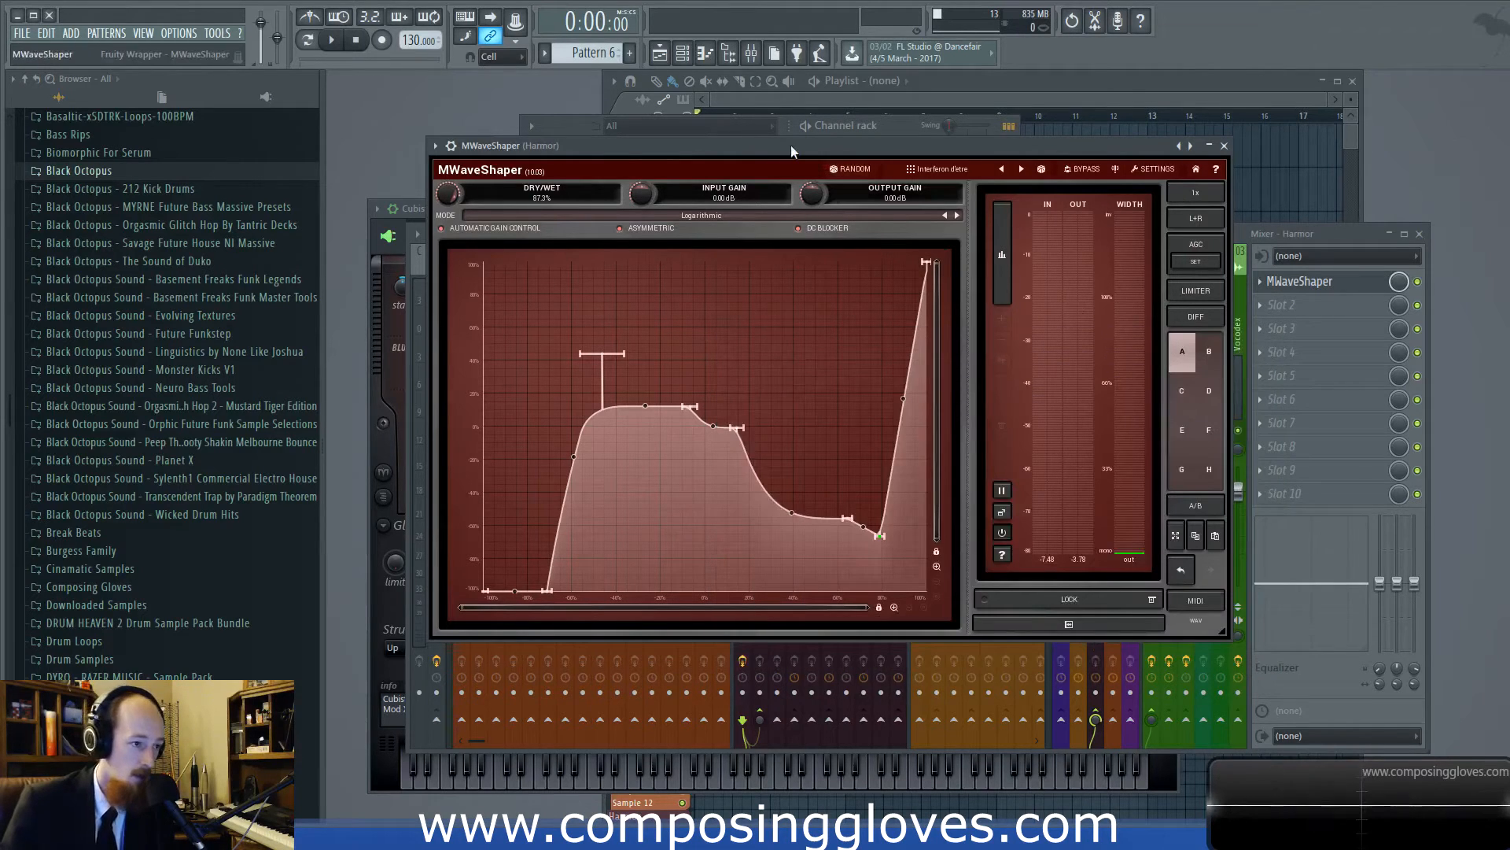
# Step: Move the MWaveShaper window slightly higher and farther from the browser
pyautogui.moveTo(792, 145); pyautogui.dragTo(809, 124)
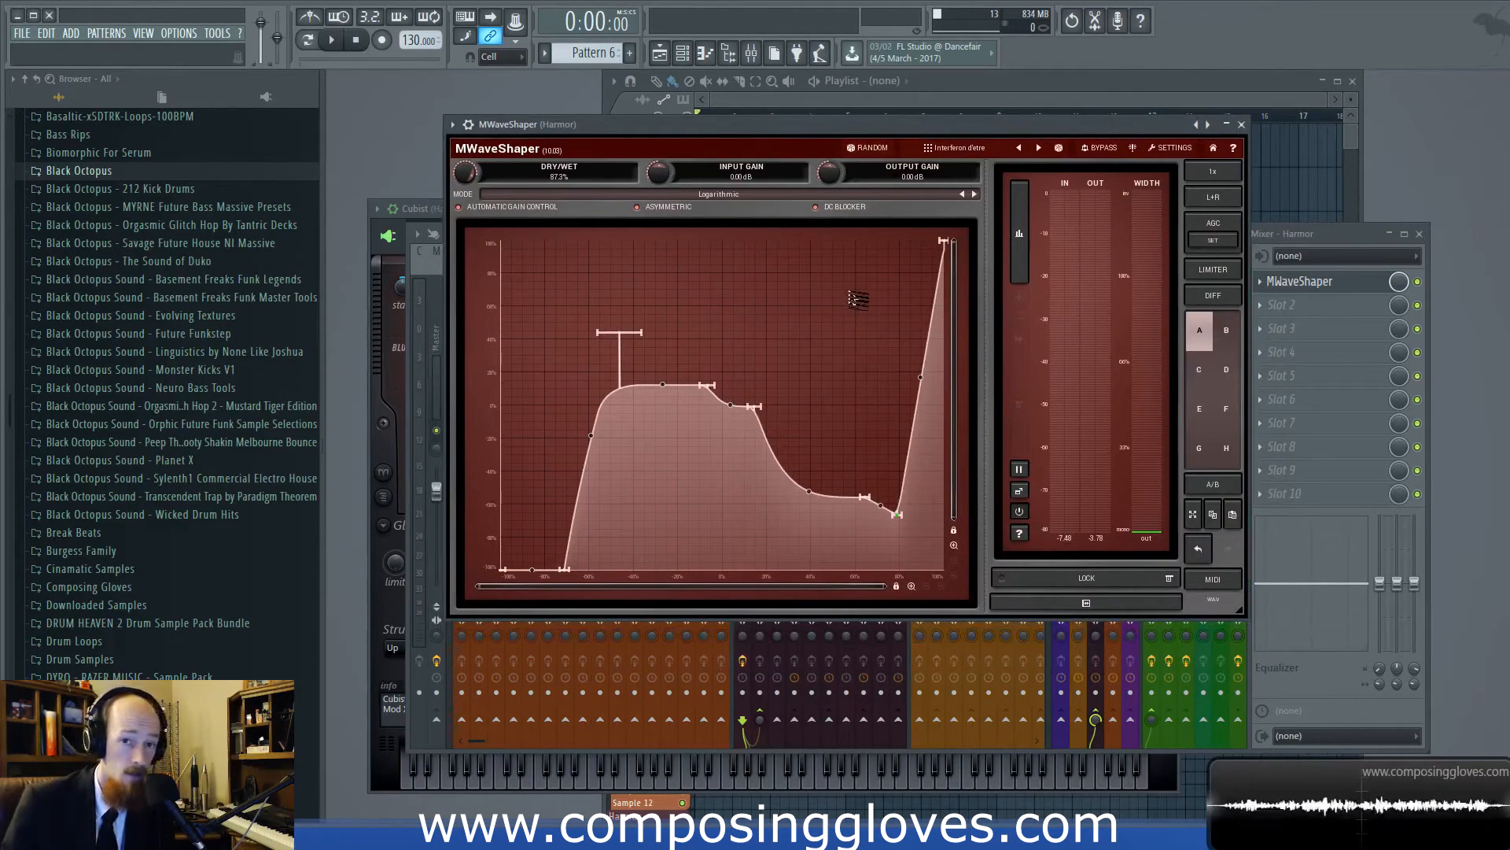